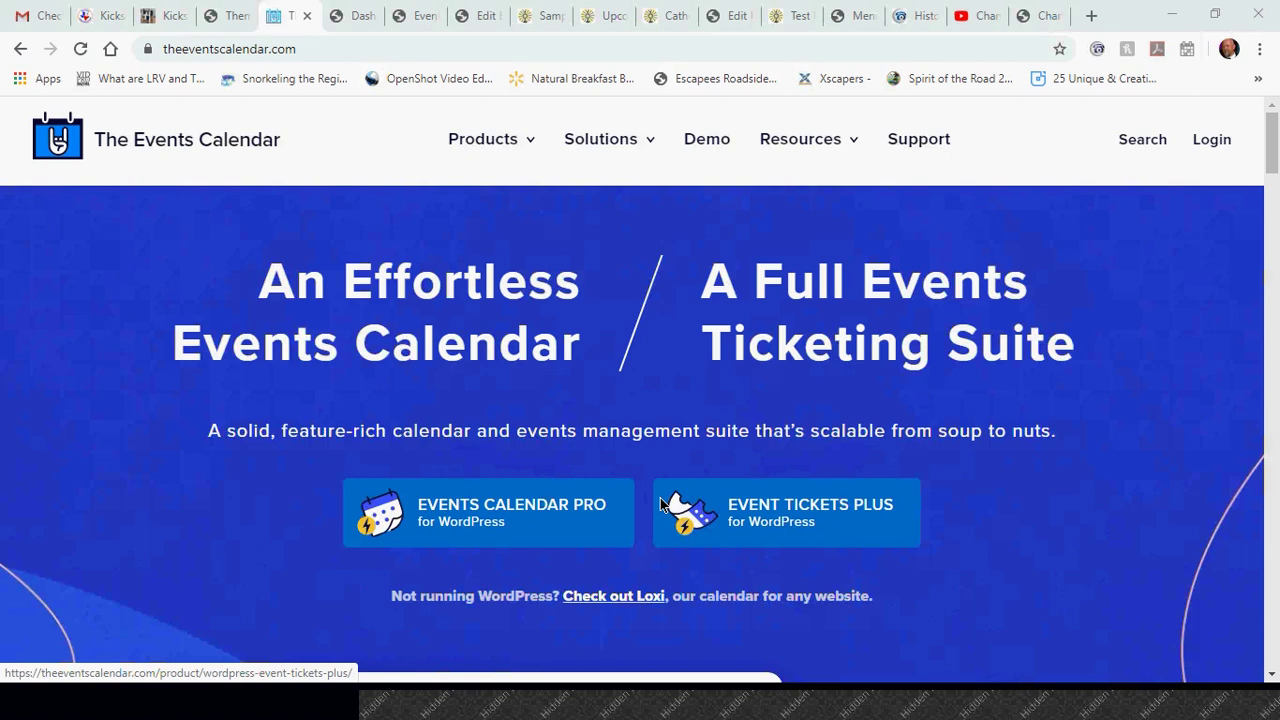
Open the Events list in the Catholic Truth WordPress admin and bring up the Sample Event's edit page.
click(362, 16)
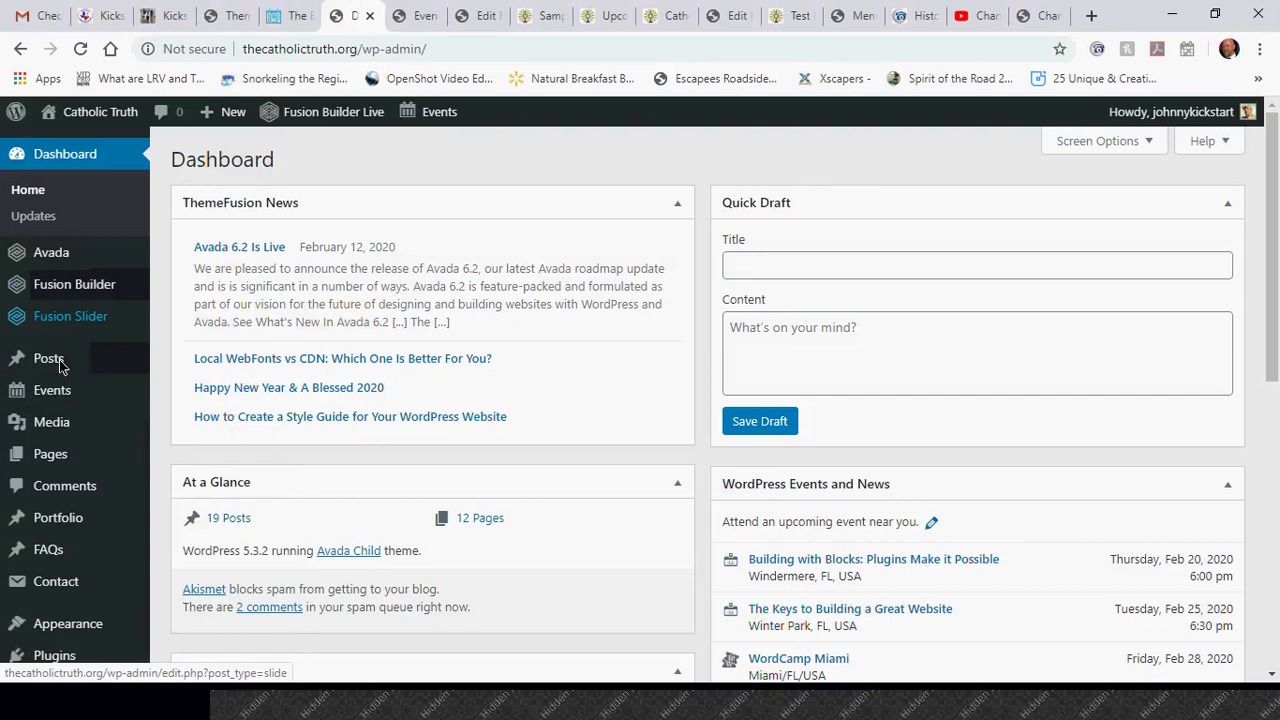
mouse_move(76, 392)
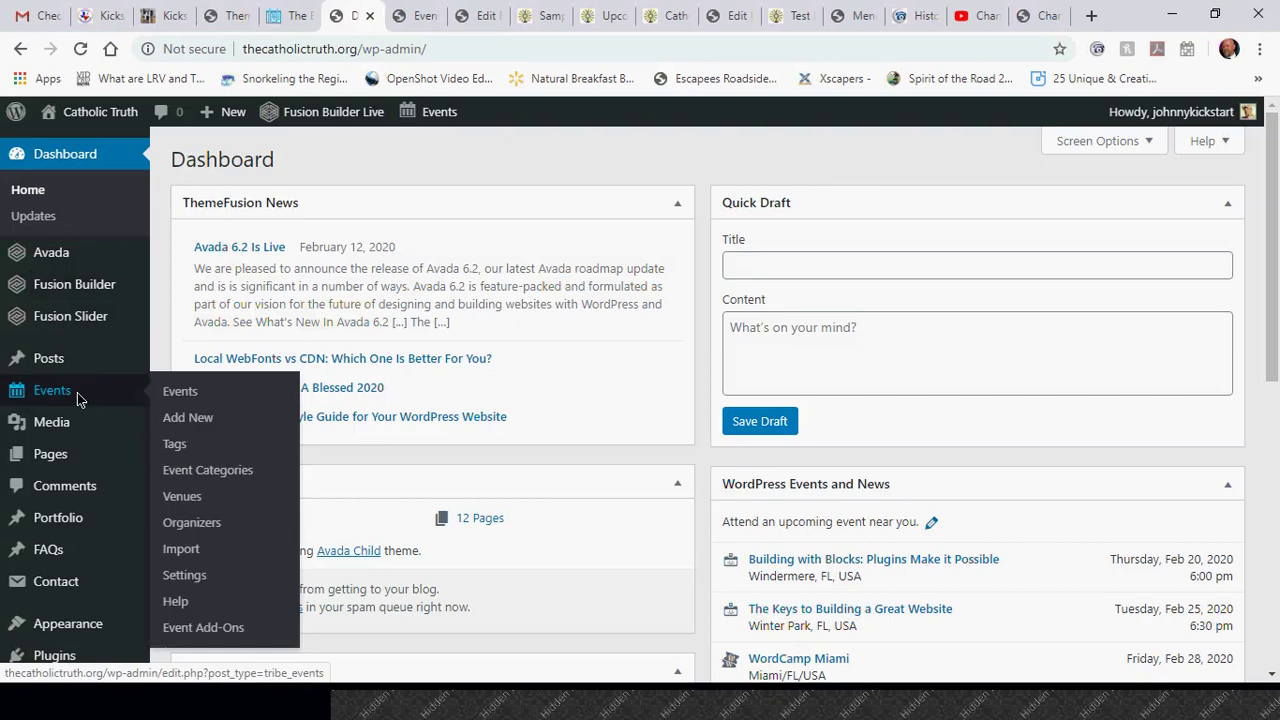
click(193, 399)
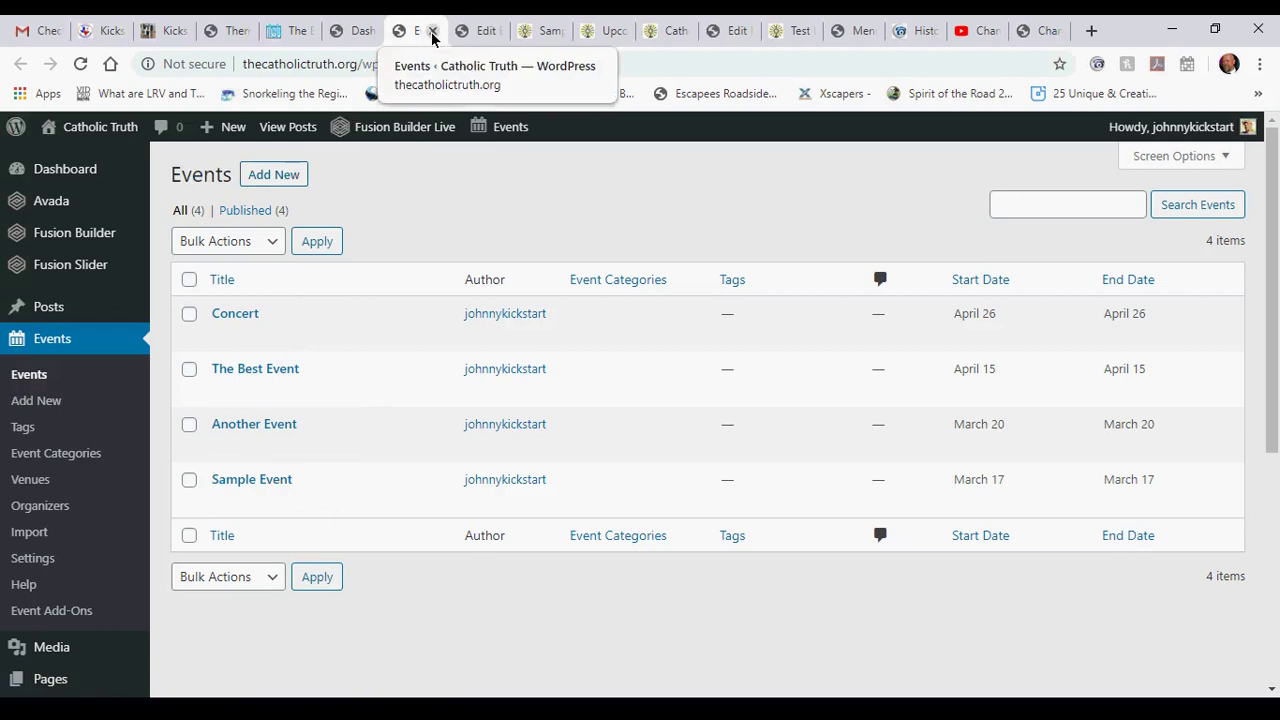
click(432, 33)
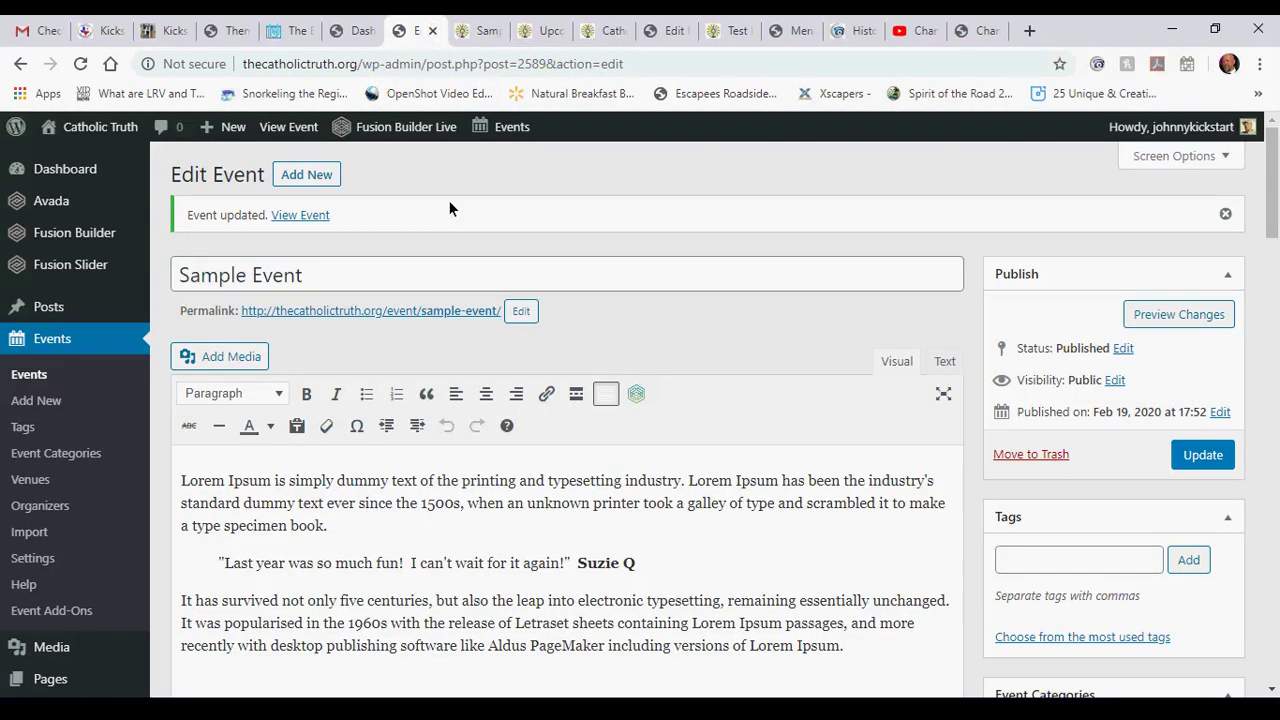
Examine the title and description text in the Sample Event's editor.
click(344, 278)
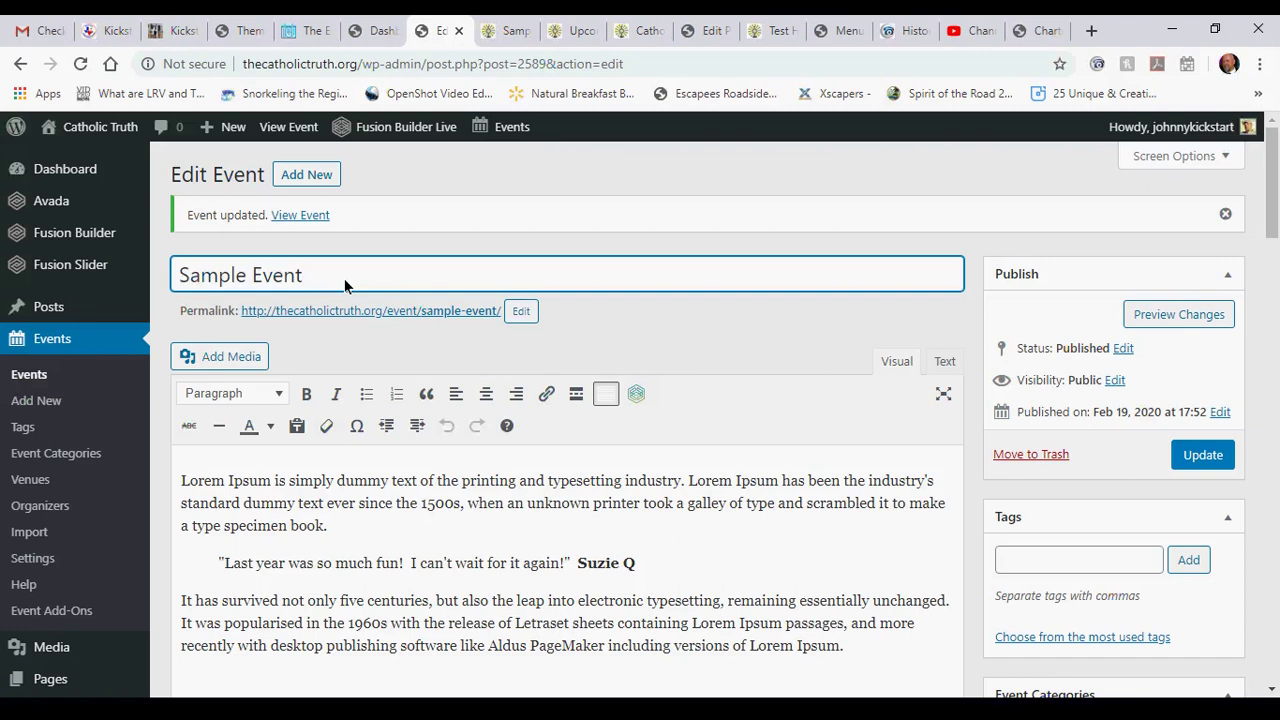
drag(323, 285, 192, 282)
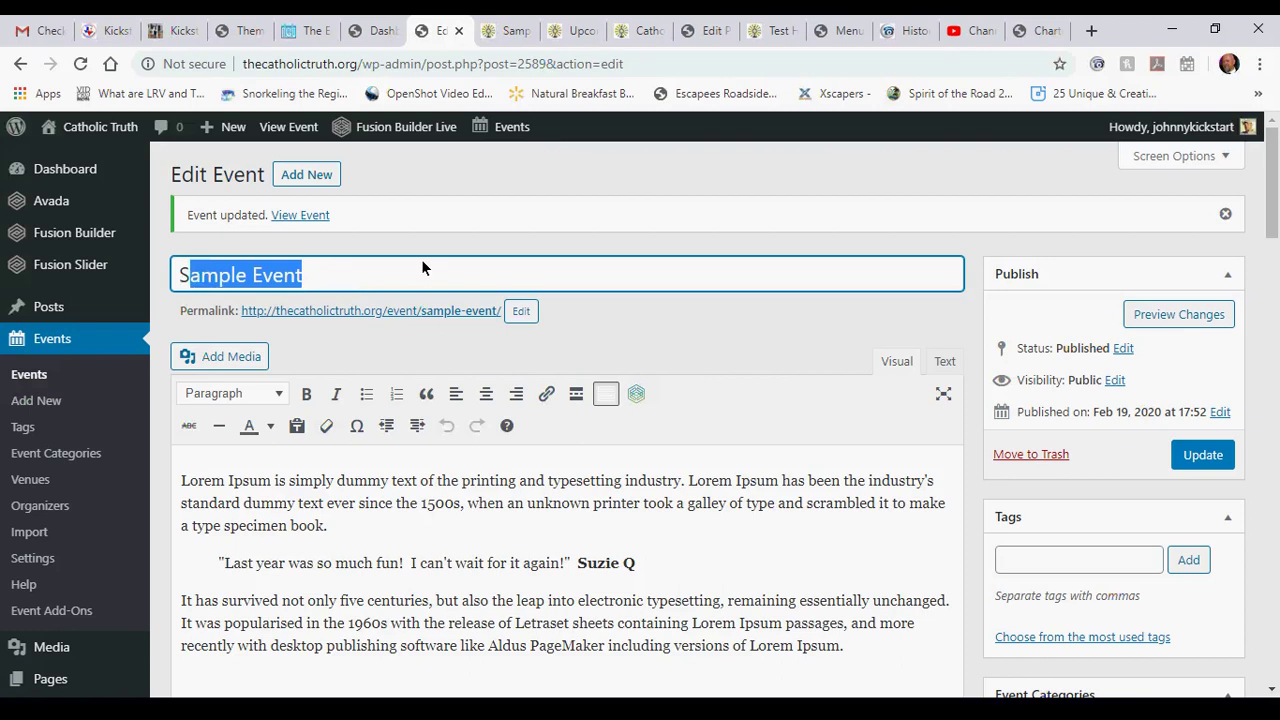
click(348, 512)
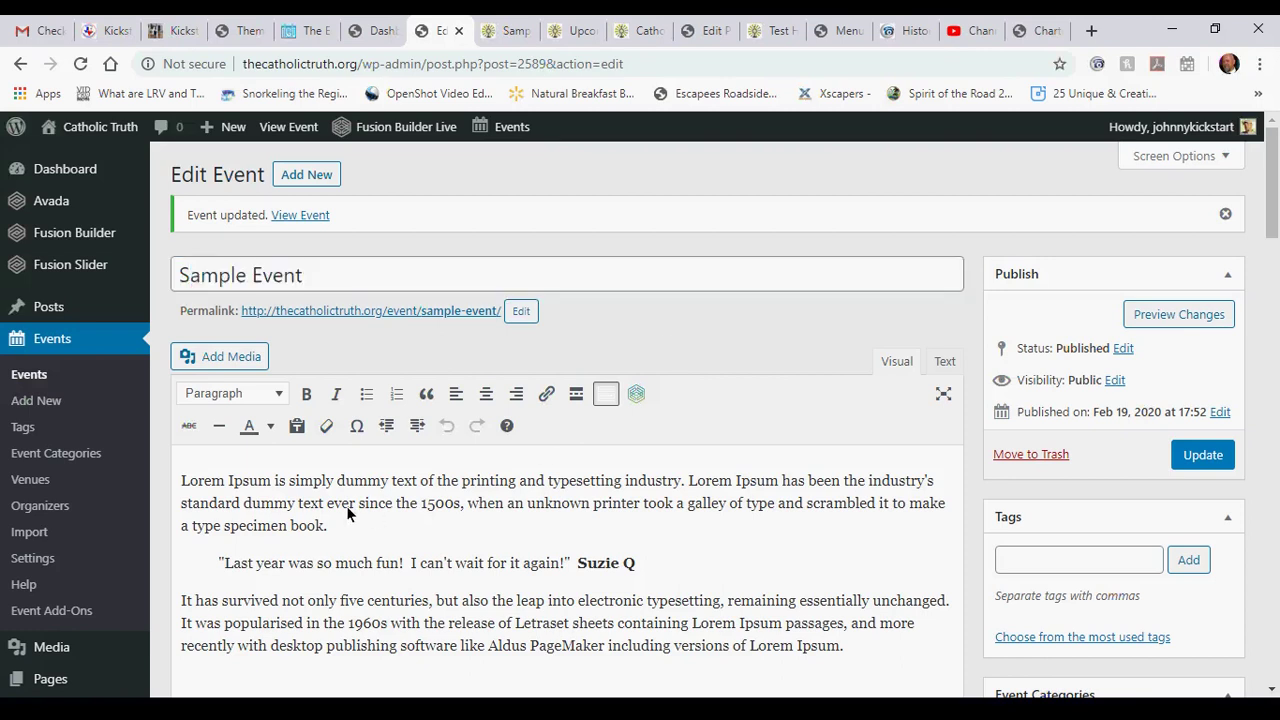
mouse_move(1270, 208)
mouse_down()
mouse_move(1274, 261)
mouse_move(1274, 219)
mouse_up()
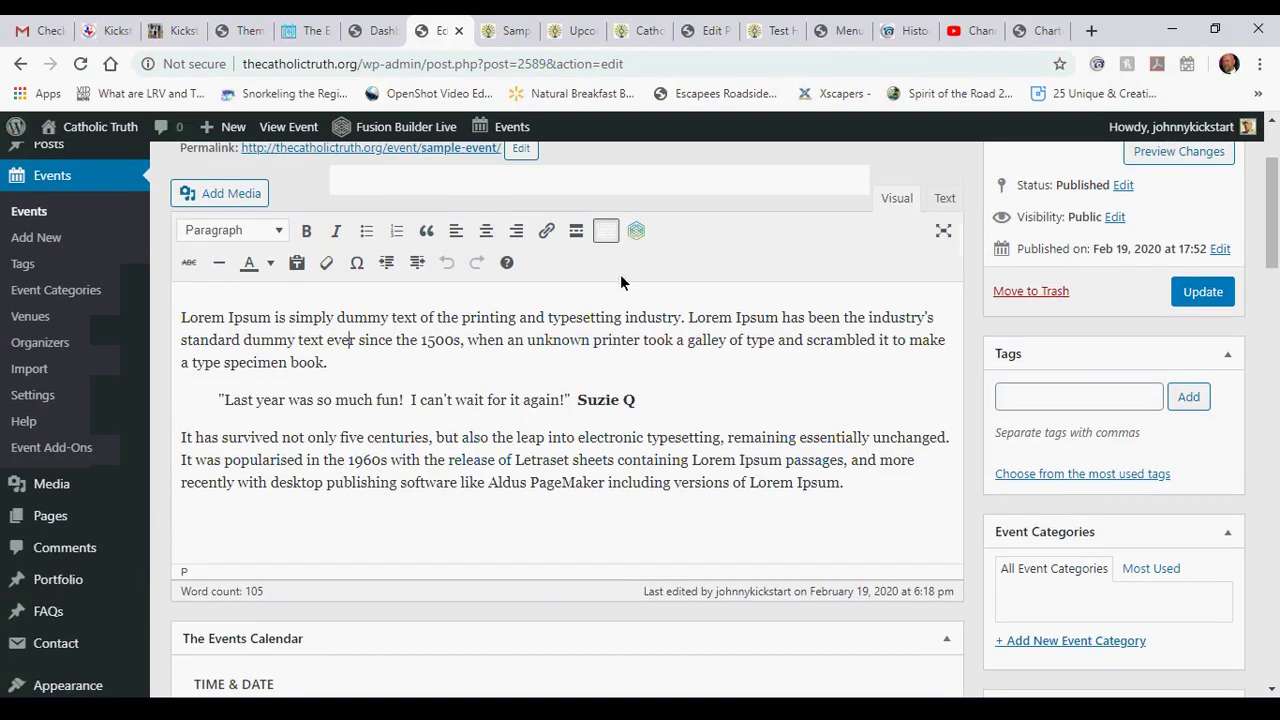
drag(367, 318, 415, 444)
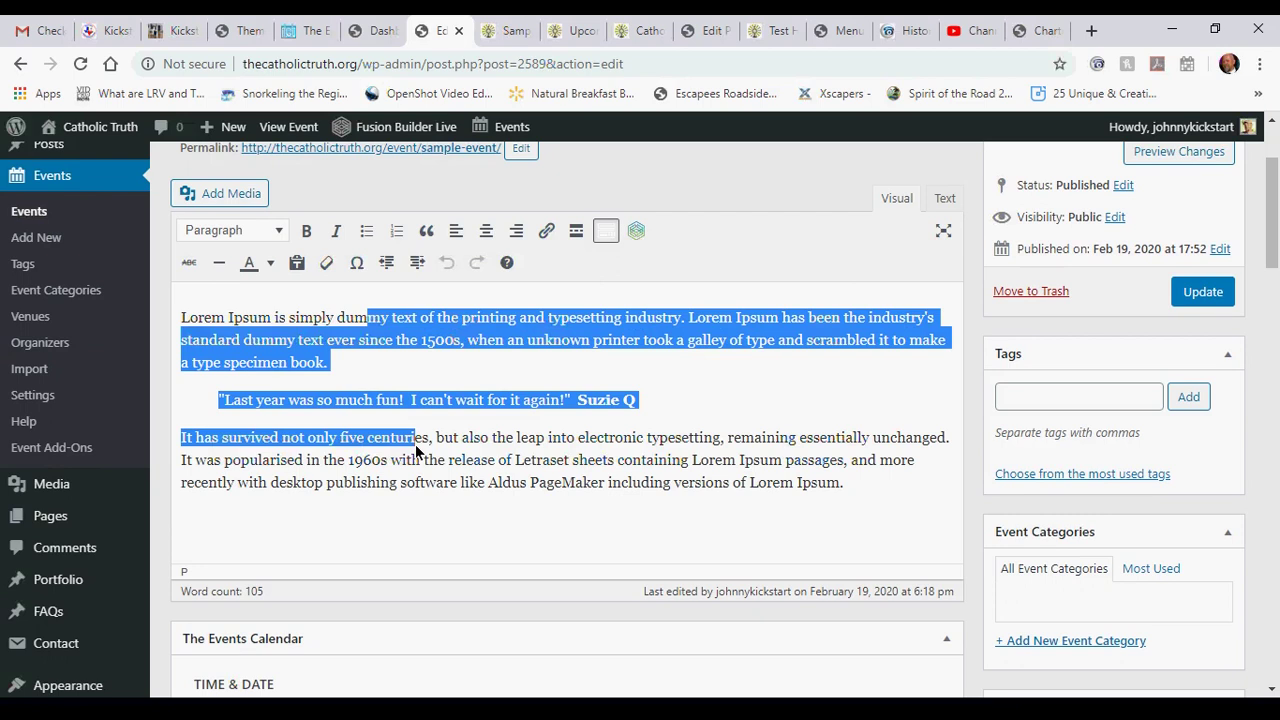
click(718, 436)
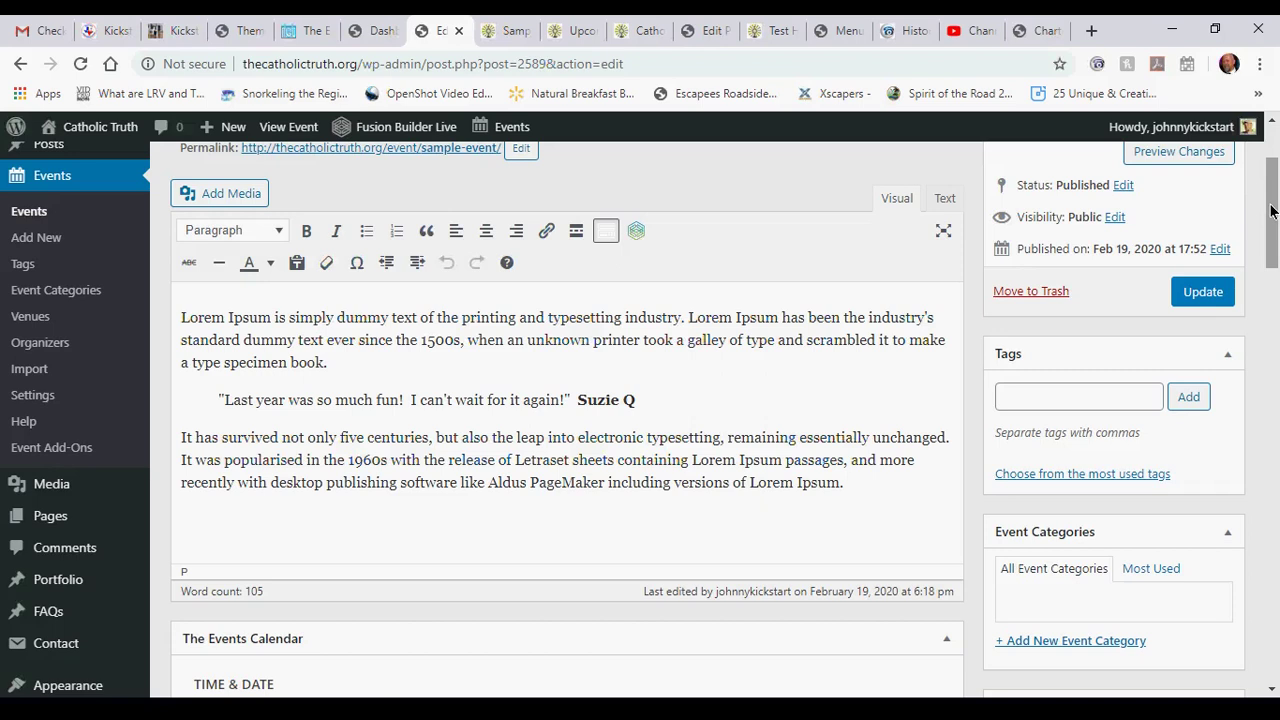
Review the event's time and date settings and its featured image, collapsing and re-expanding The Events Calendar section.
drag(1270, 210, 1262, 277)
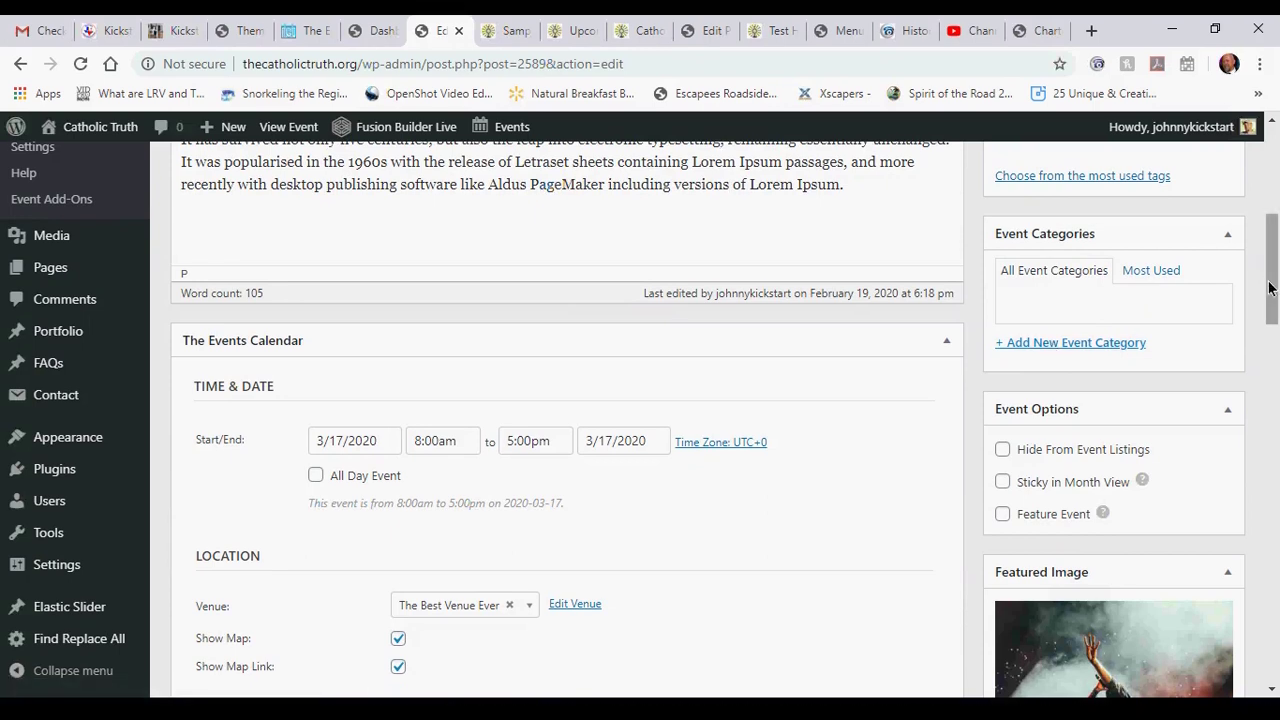
drag(1271, 289, 1274, 344)
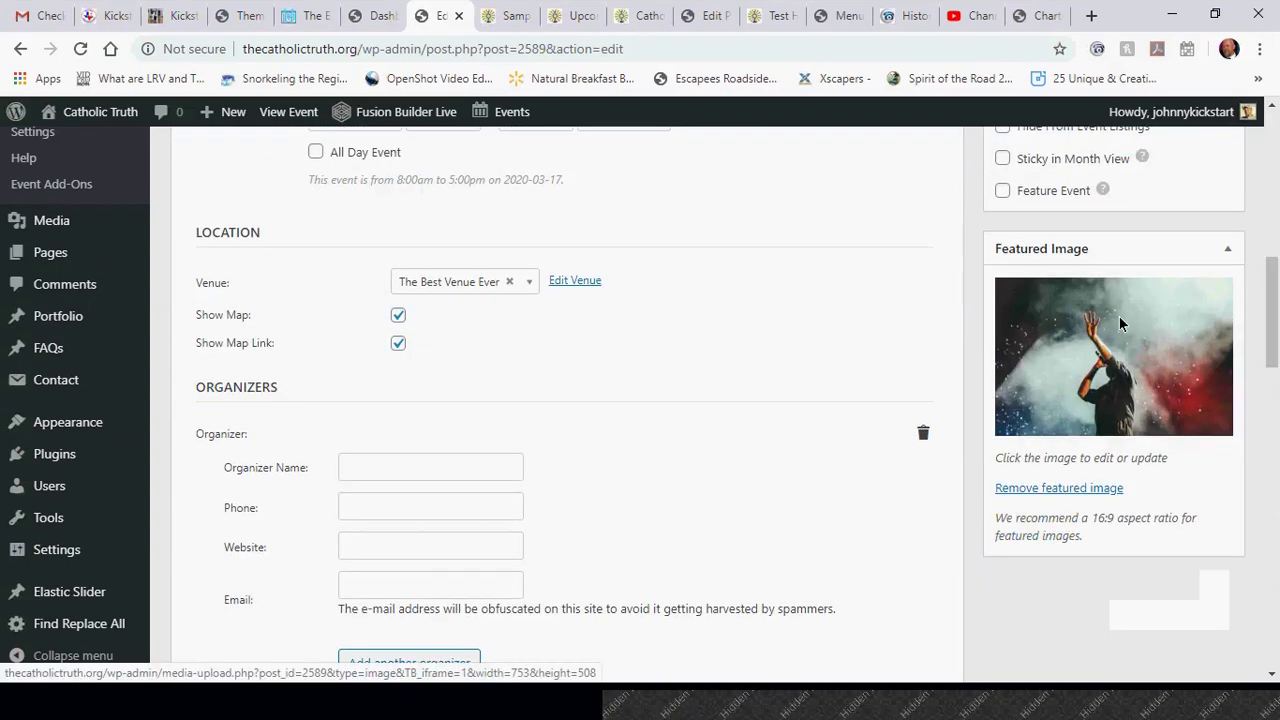
drag(1271, 305, 1274, 262)
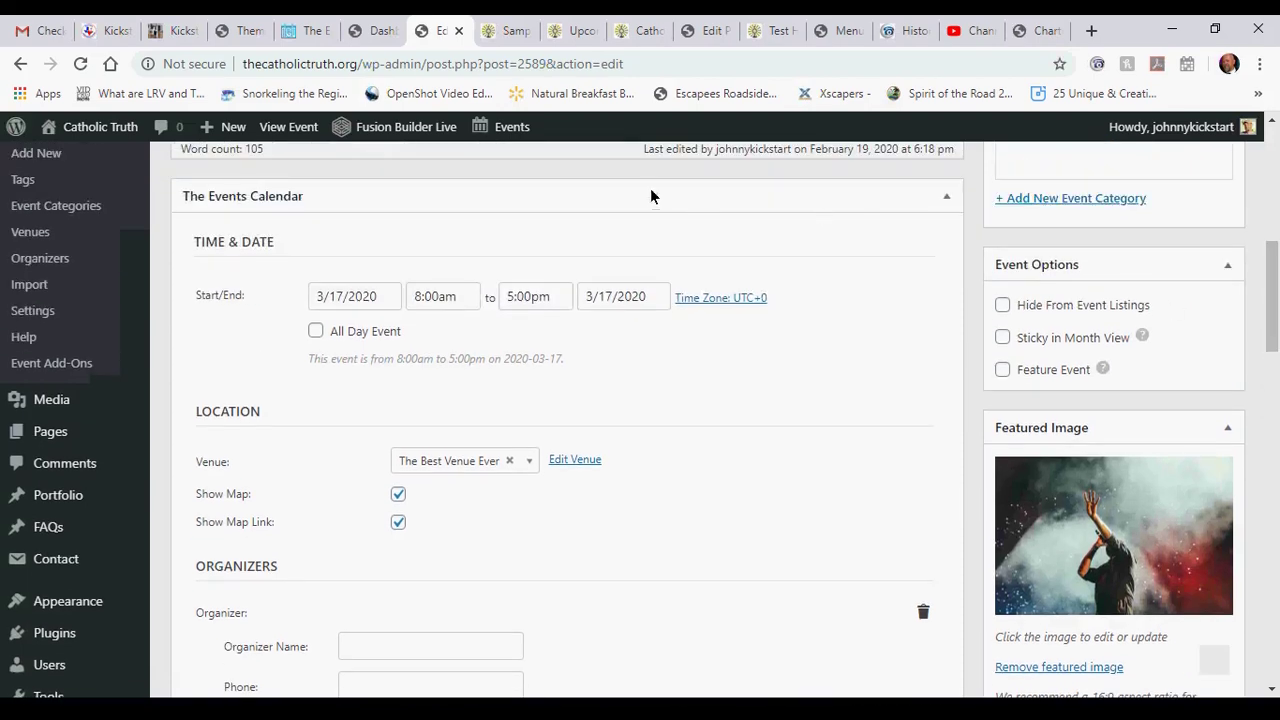
click(946, 198)
click(946, 198)
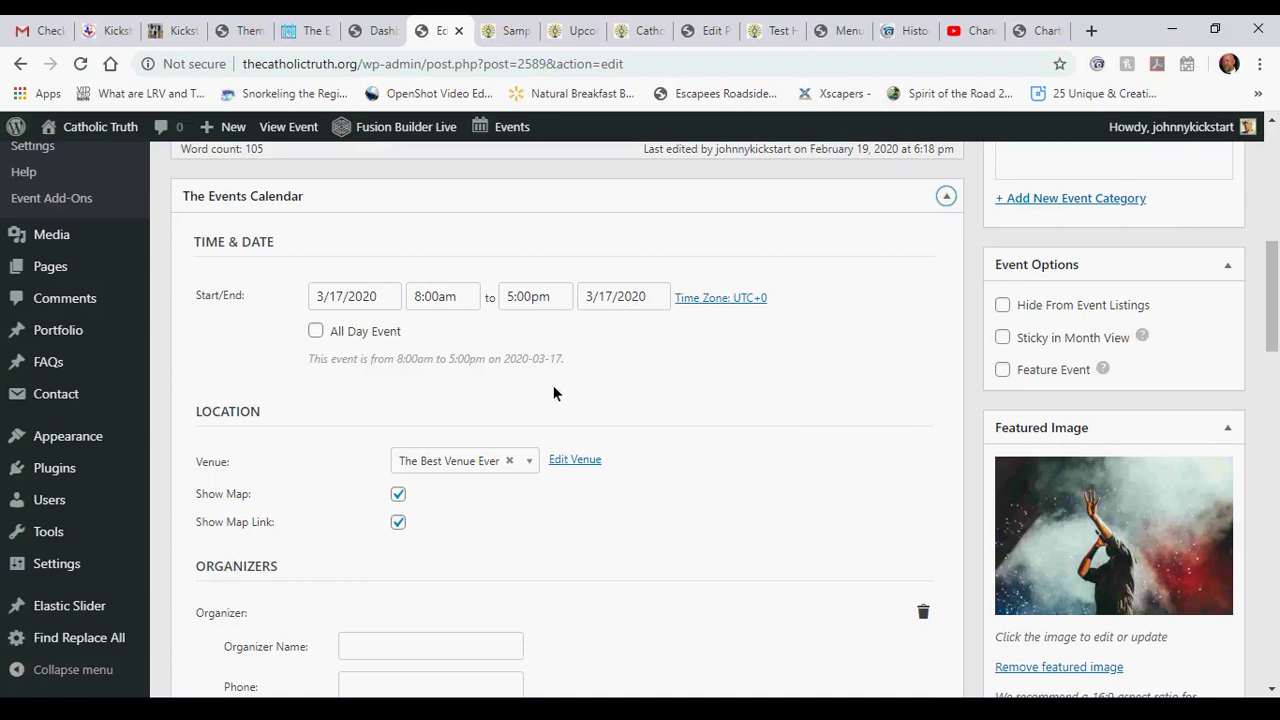
drag(1275, 296, 1278, 342)
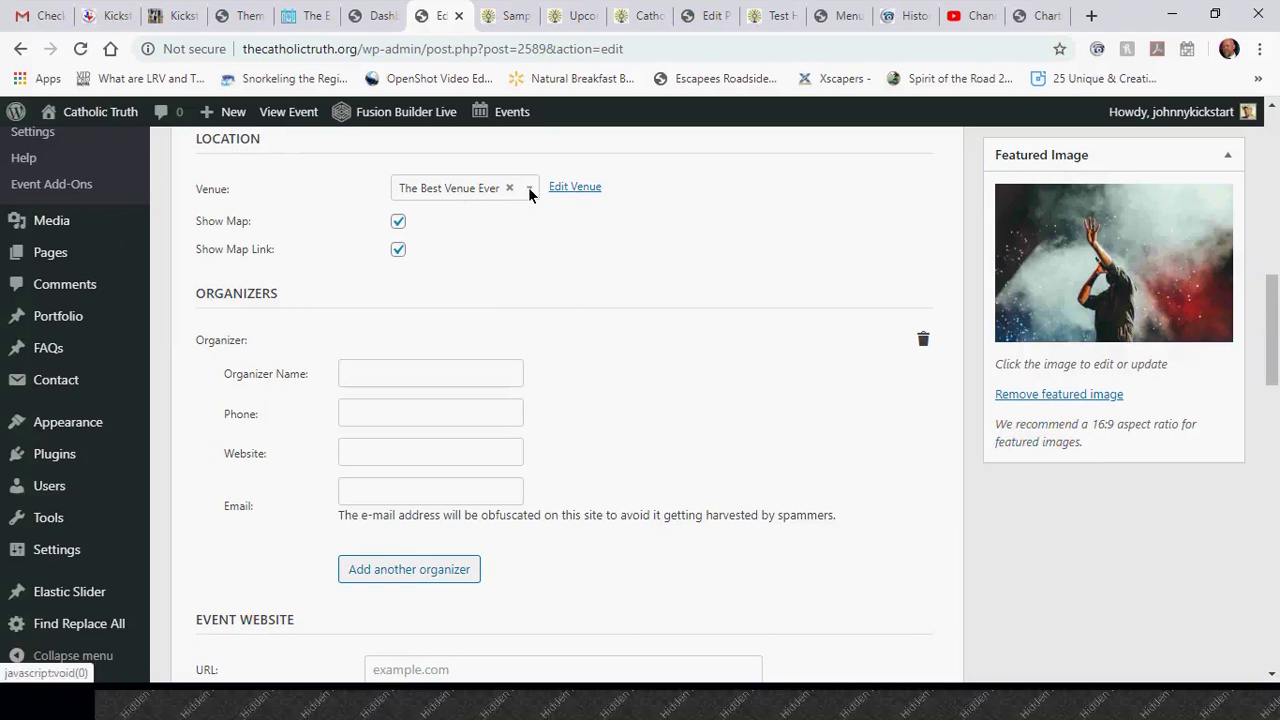
Check the available venues for the event and review its organizer, website and cost fields.
click(529, 191)
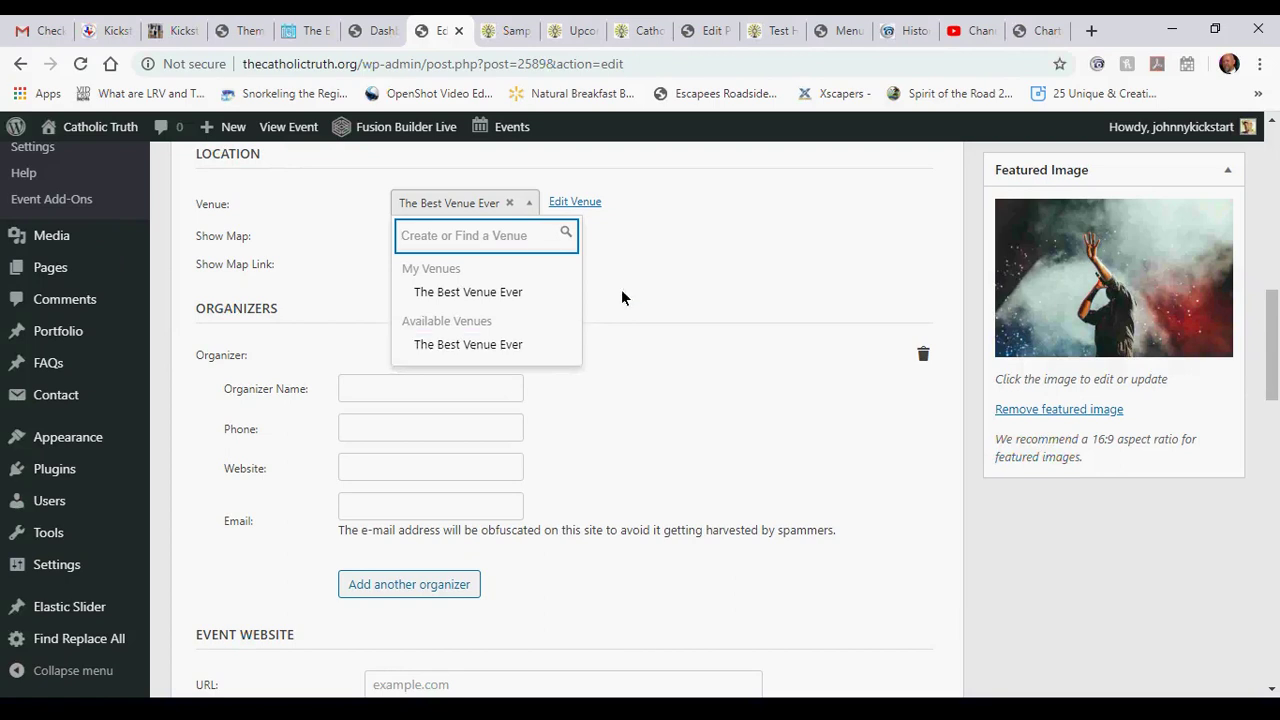
click(698, 271)
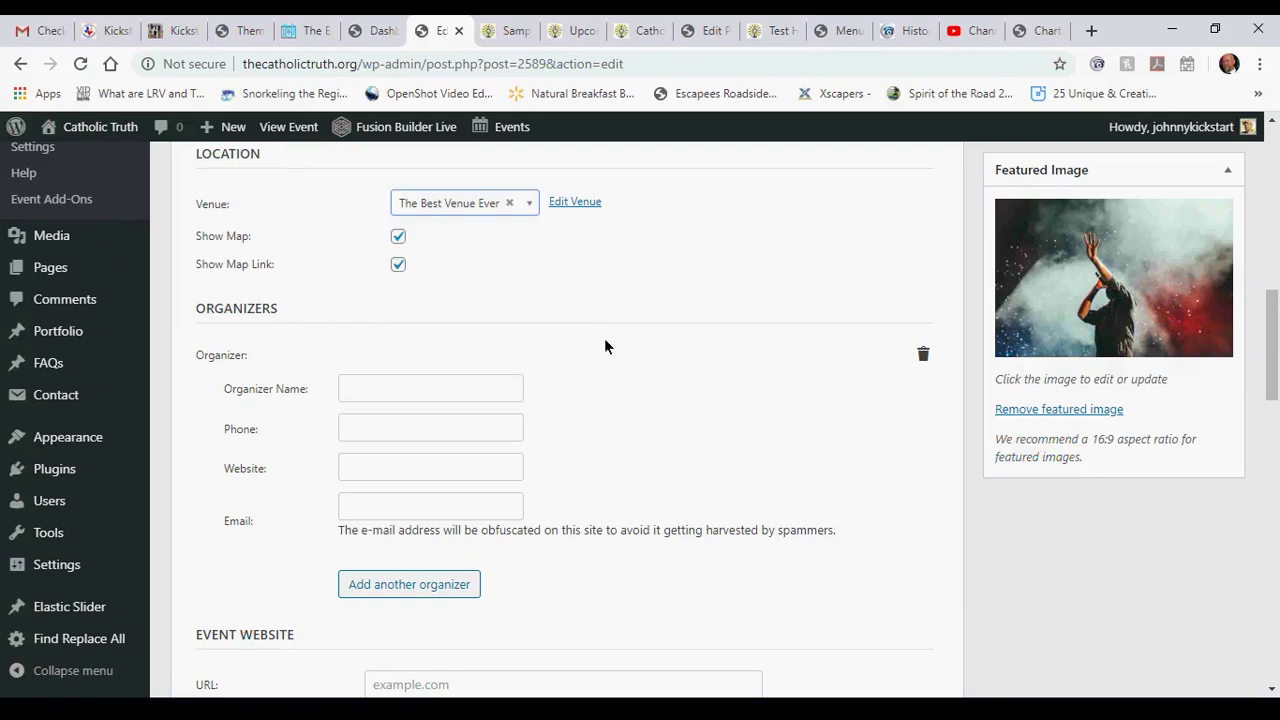
click(409, 392)
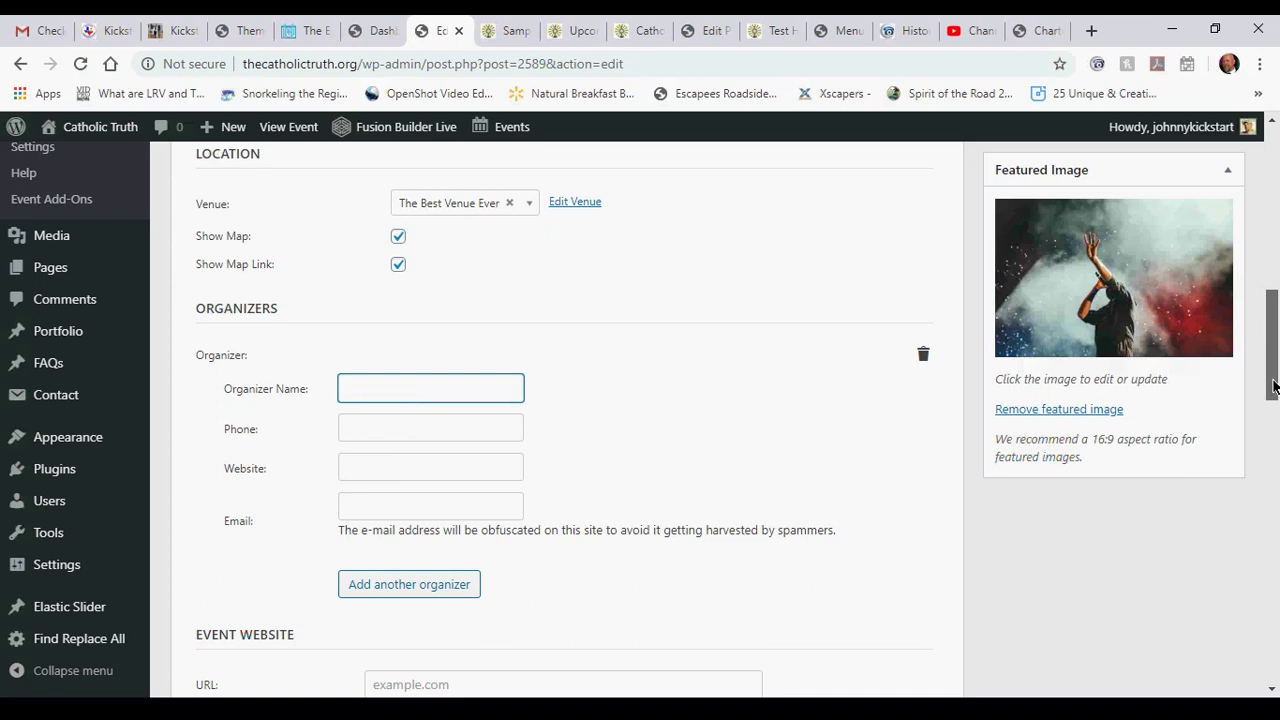
drag(1276, 350, 1276, 443)
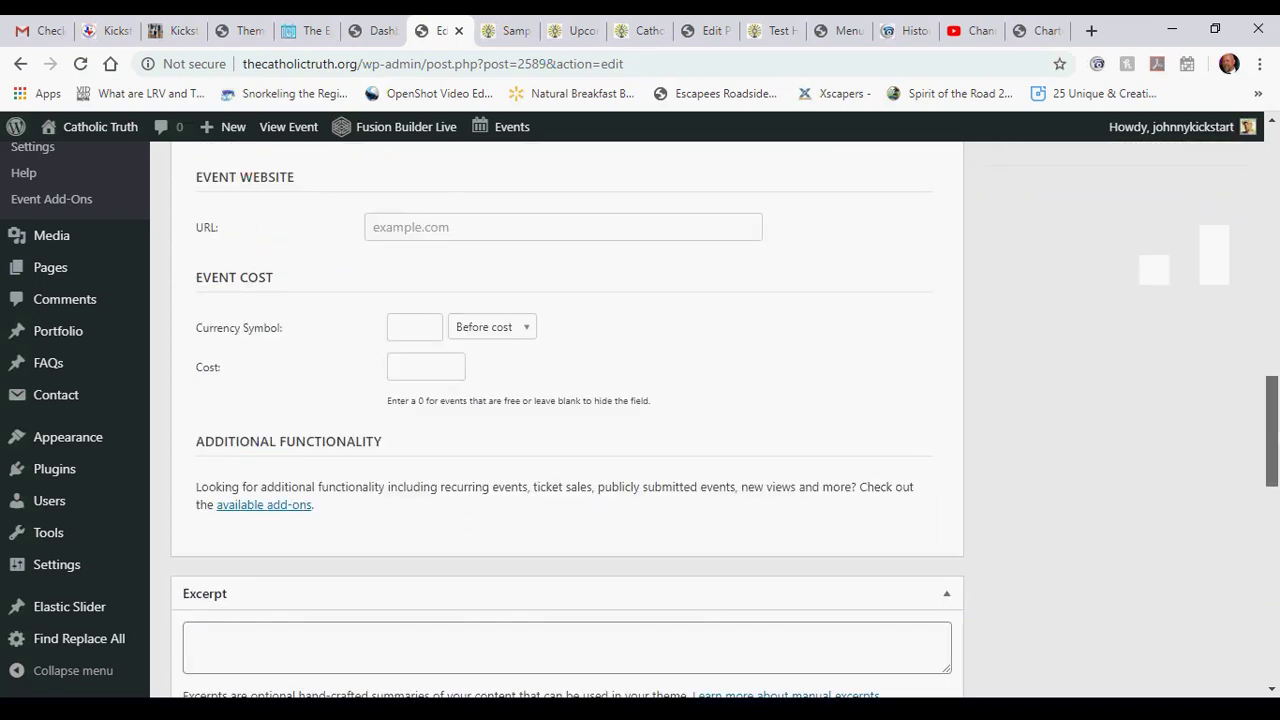
drag(1276, 401, 1273, 182)
scroll(1200, 400, up, 3)
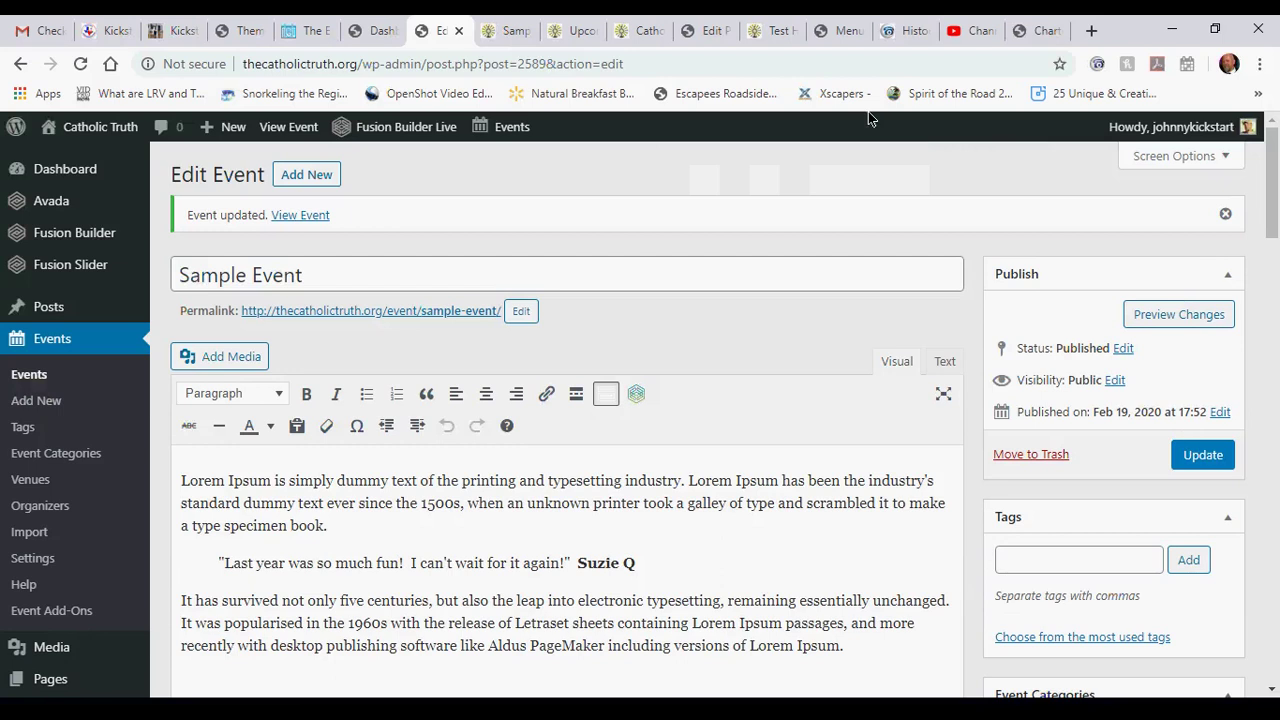
Close the event editor and examine the published Sample Event page, including its web address, details, venue and calendar export options.
click(459, 31)
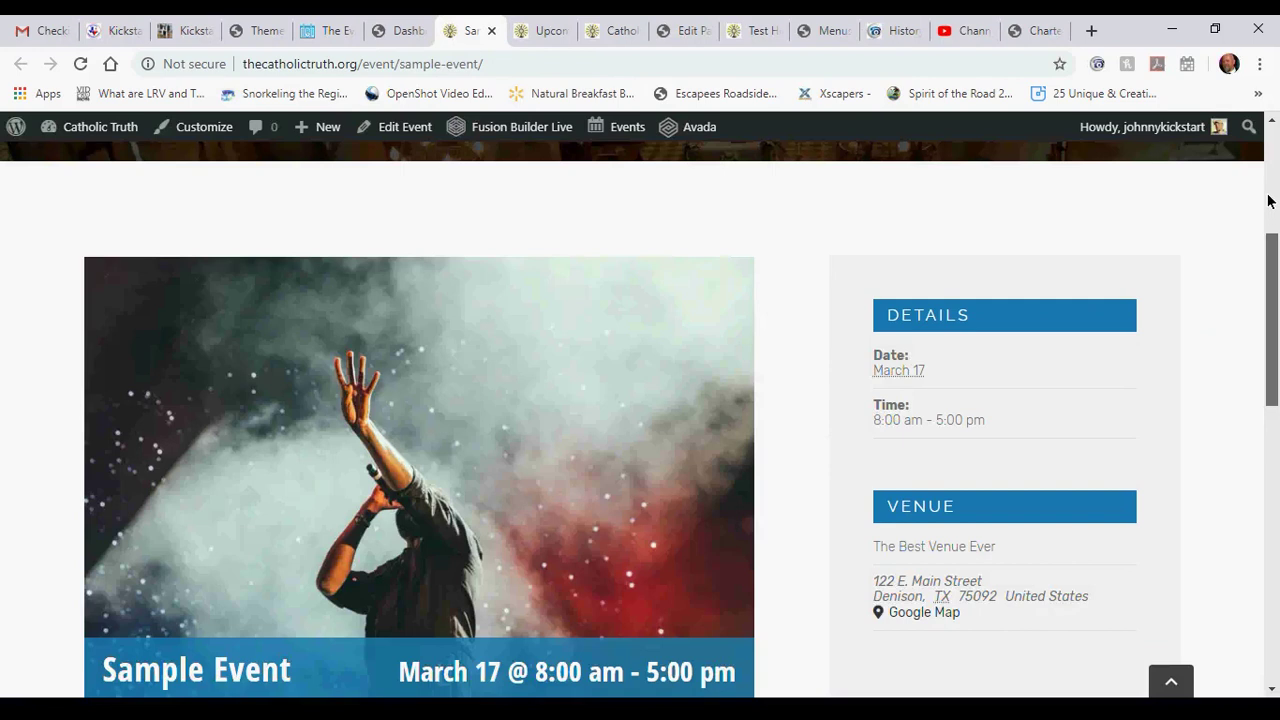
scroll(1268, 201, up, 4)
scroll(1268, 201, down, 3)
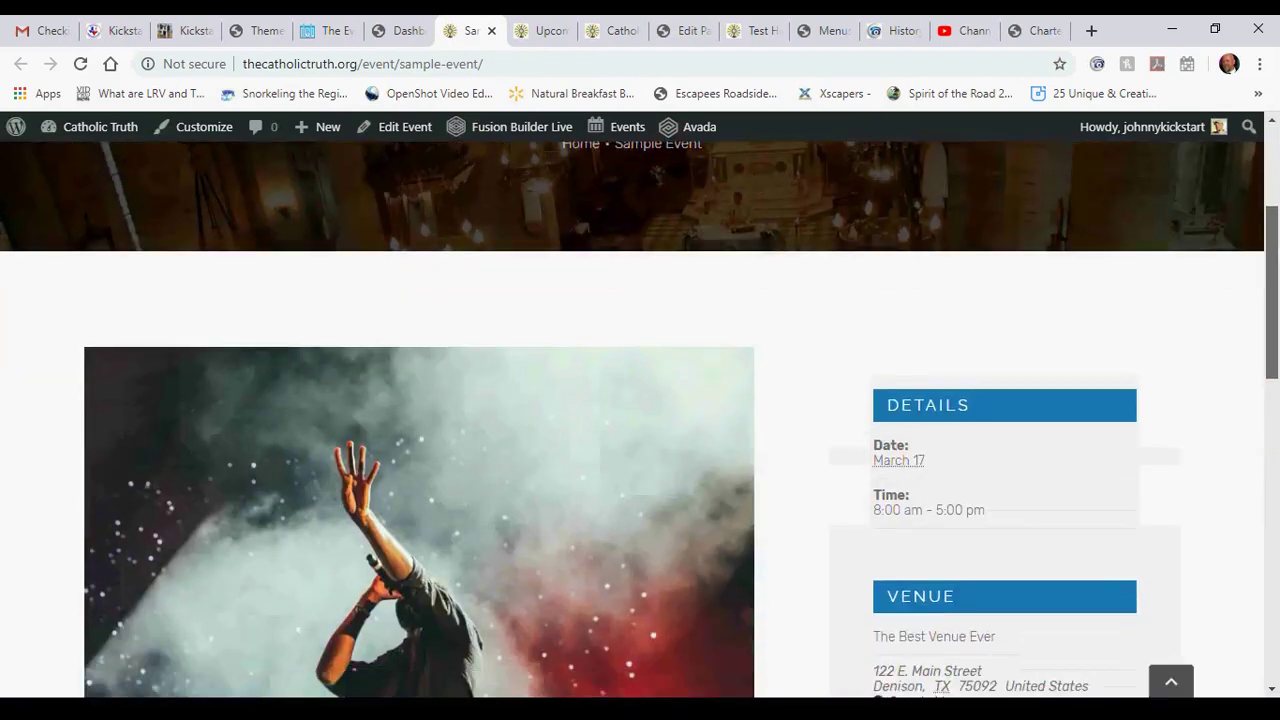
scroll(640, 420, down, 1)
drag(497, 63, 395, 65)
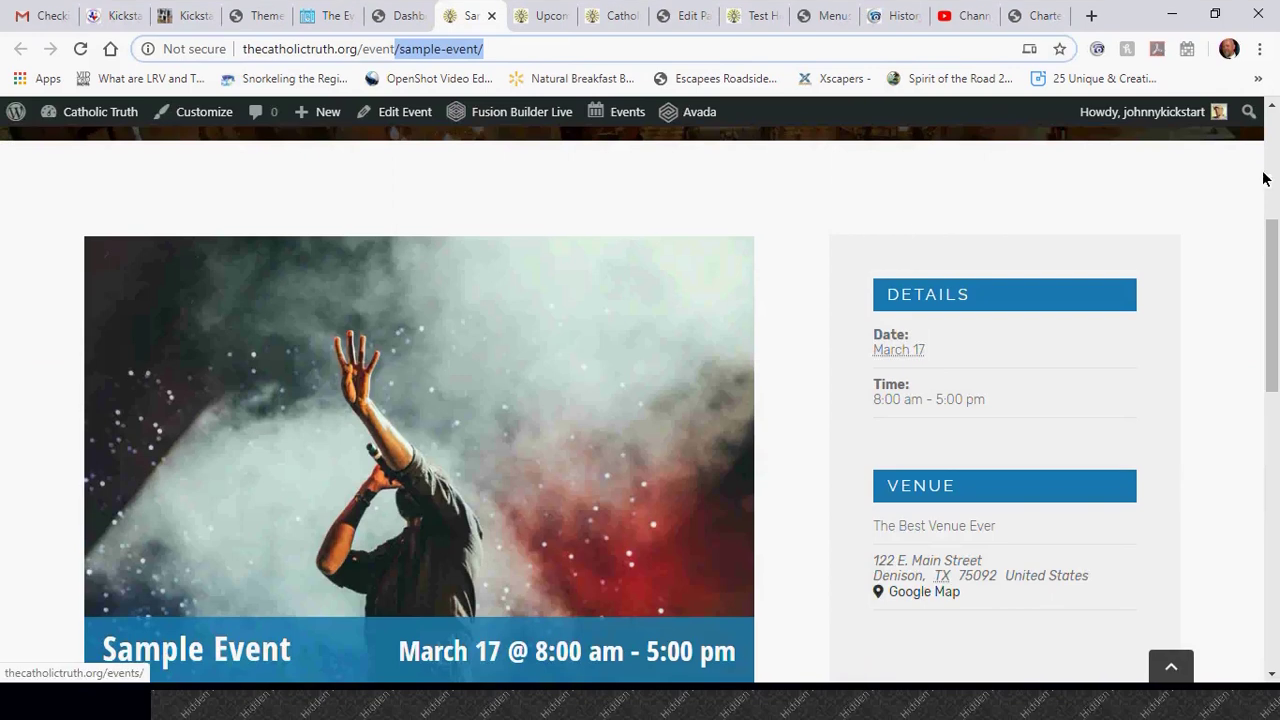
drag(1275, 243, 1272, 500)
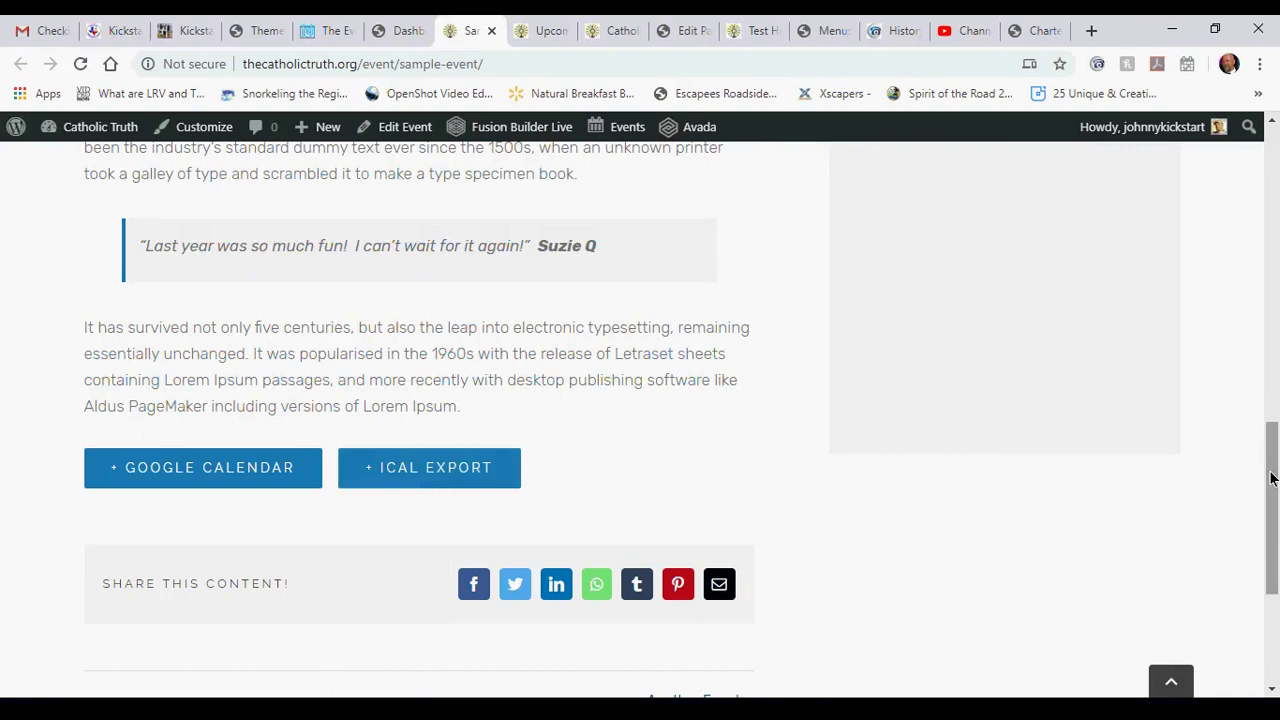
drag(1272, 478, 1249, 229)
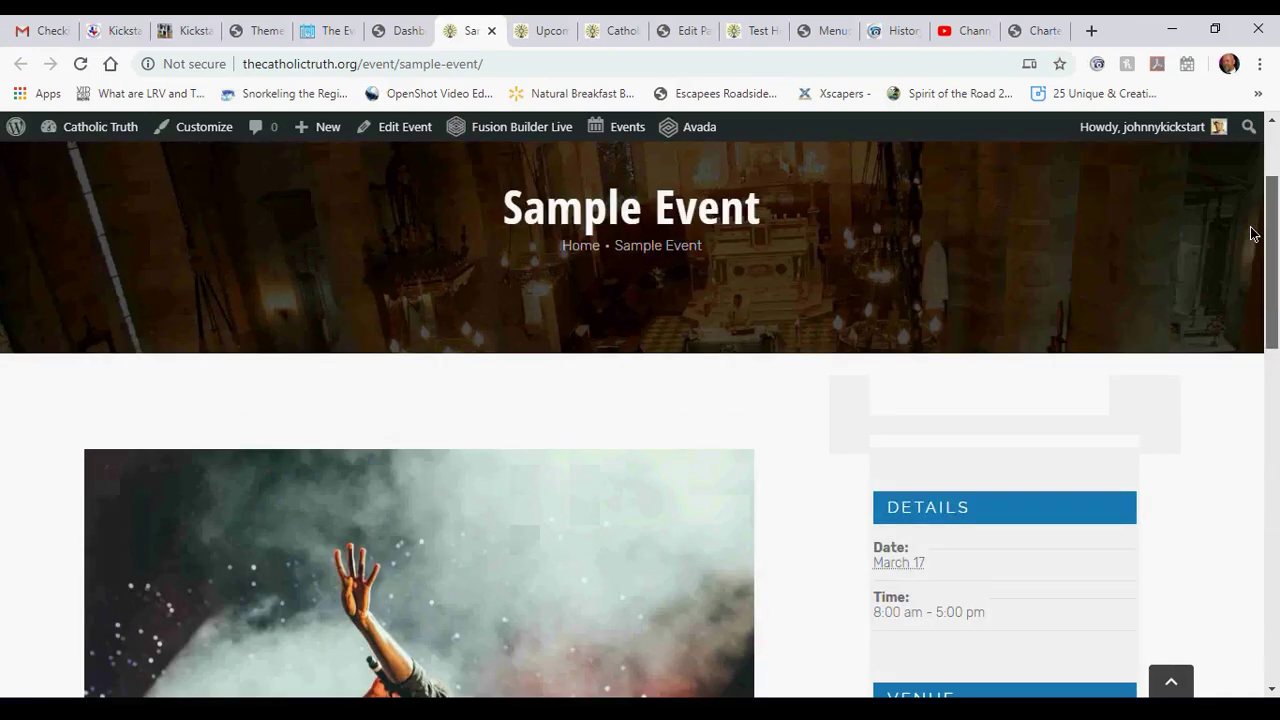
Close the Sample Event page and examine the site's events listing, its view options and its /events/ web address.
click(490, 31)
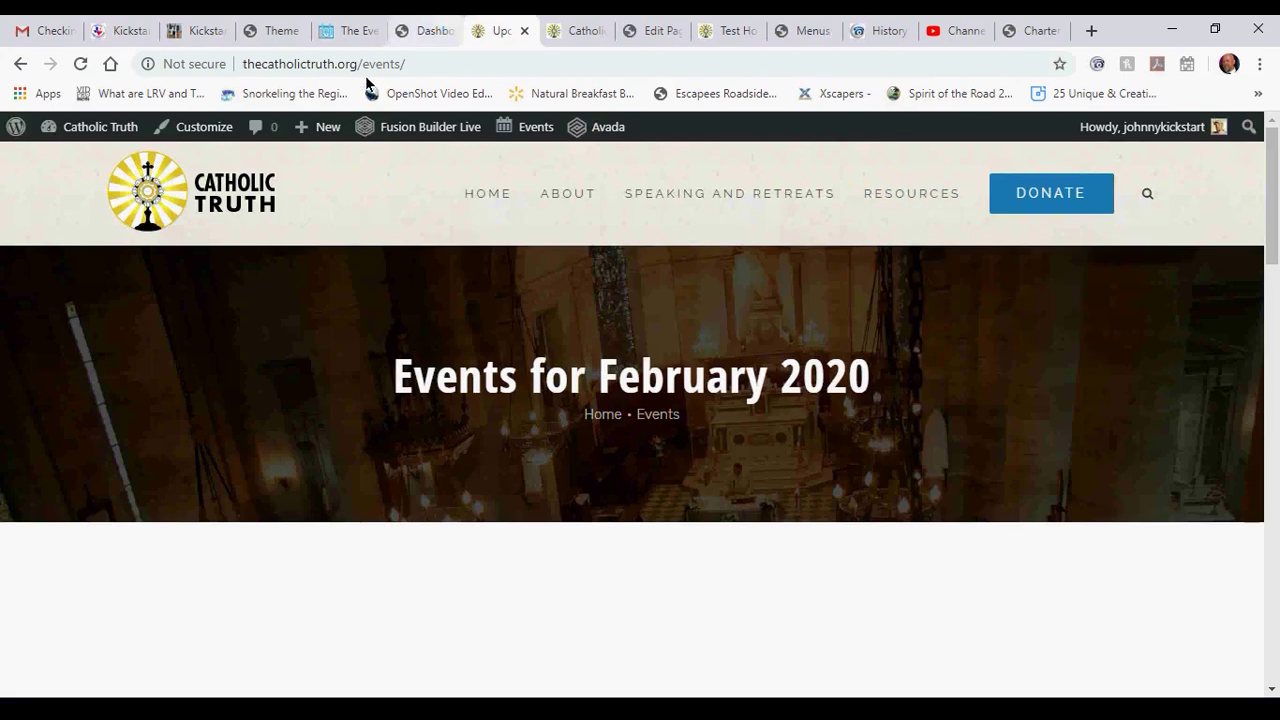
drag(363, 70, 421, 76)
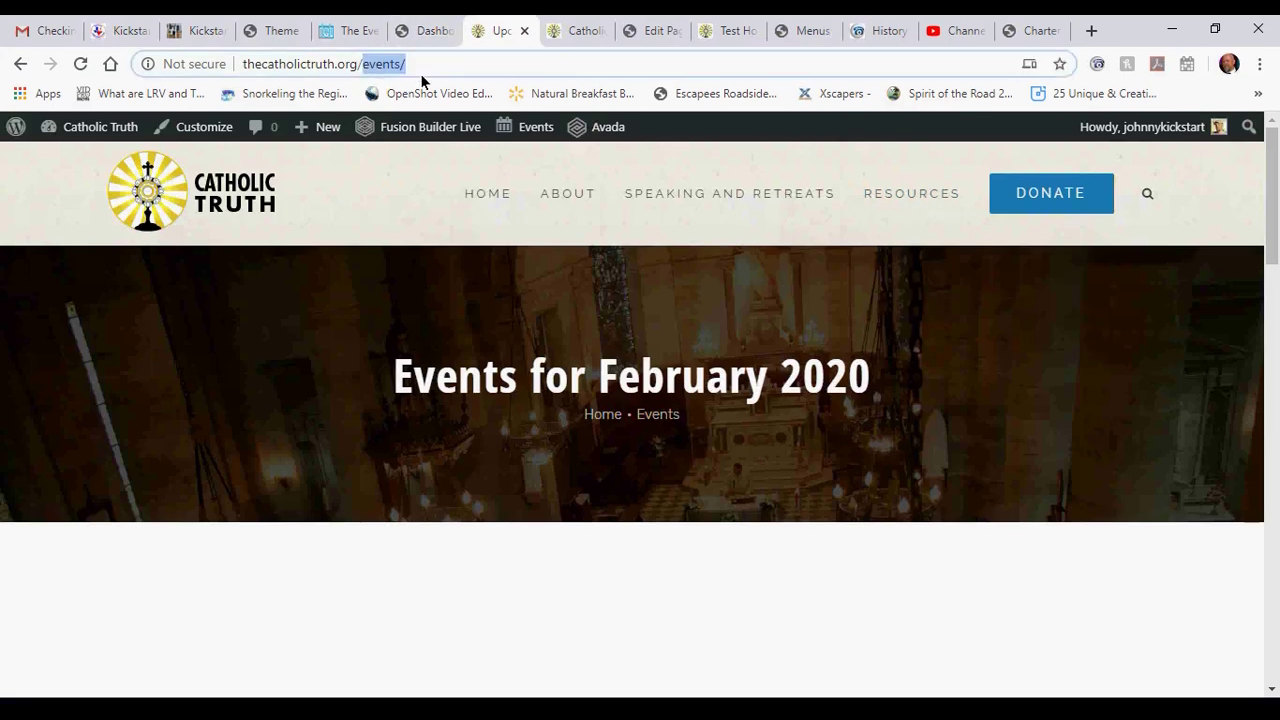
click(421, 79)
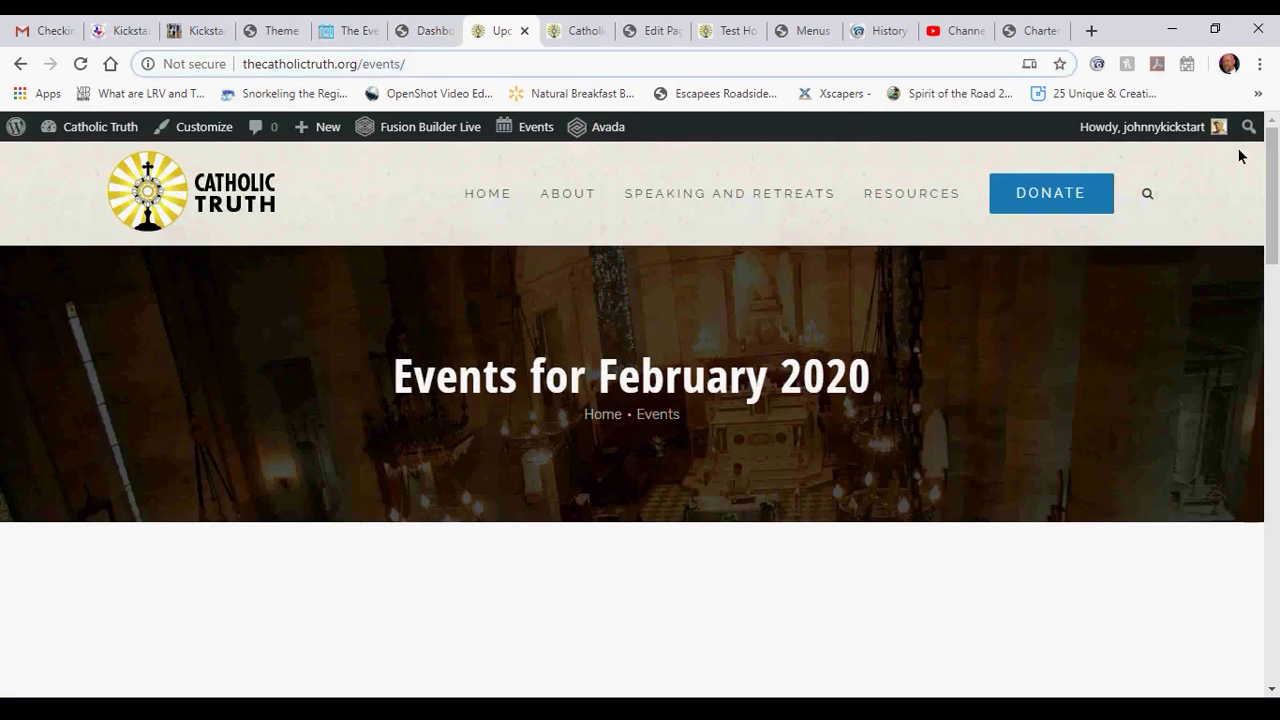
drag(1271, 174, 1275, 289)
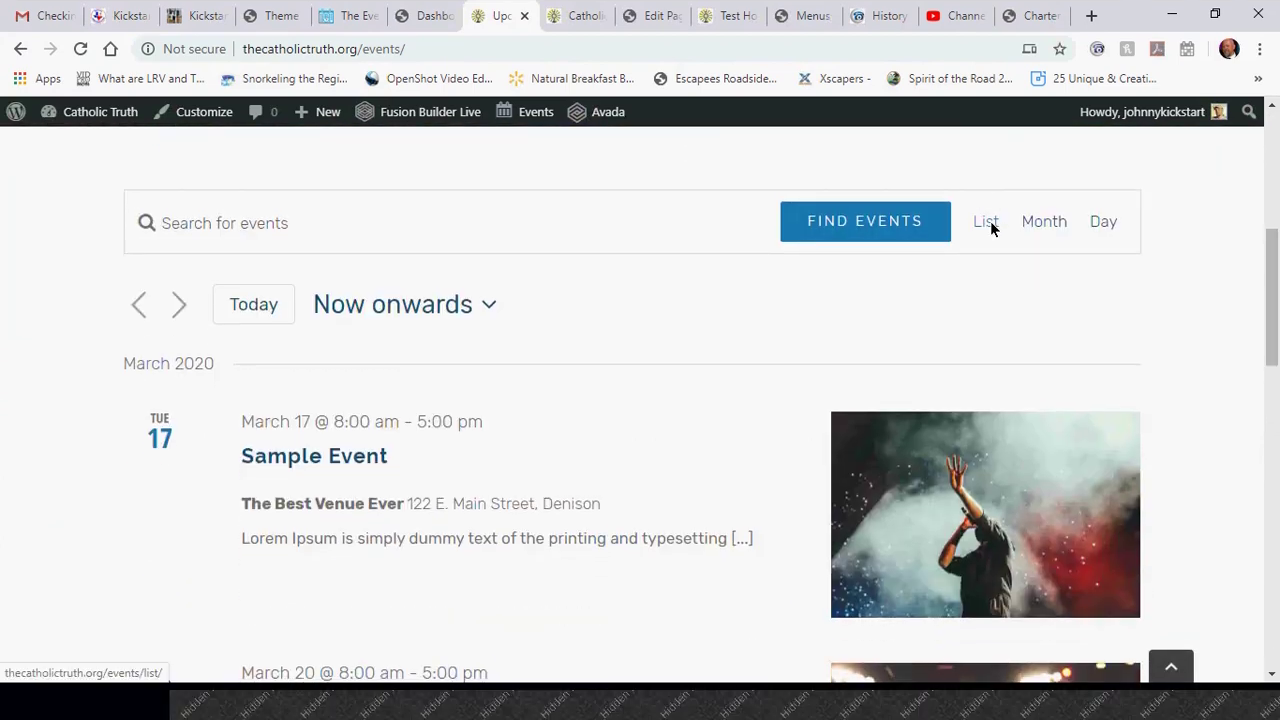
click(1048, 226)
click(427, 49)
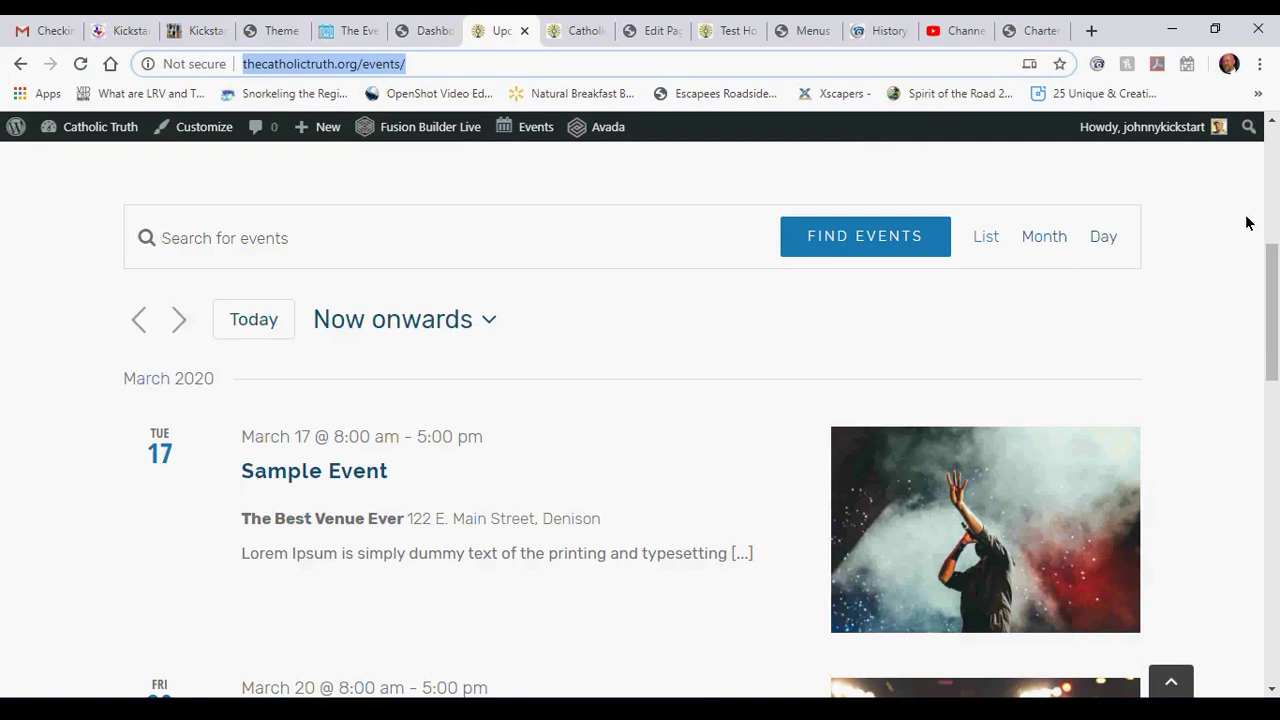
drag(1271, 268, 1271, 150)
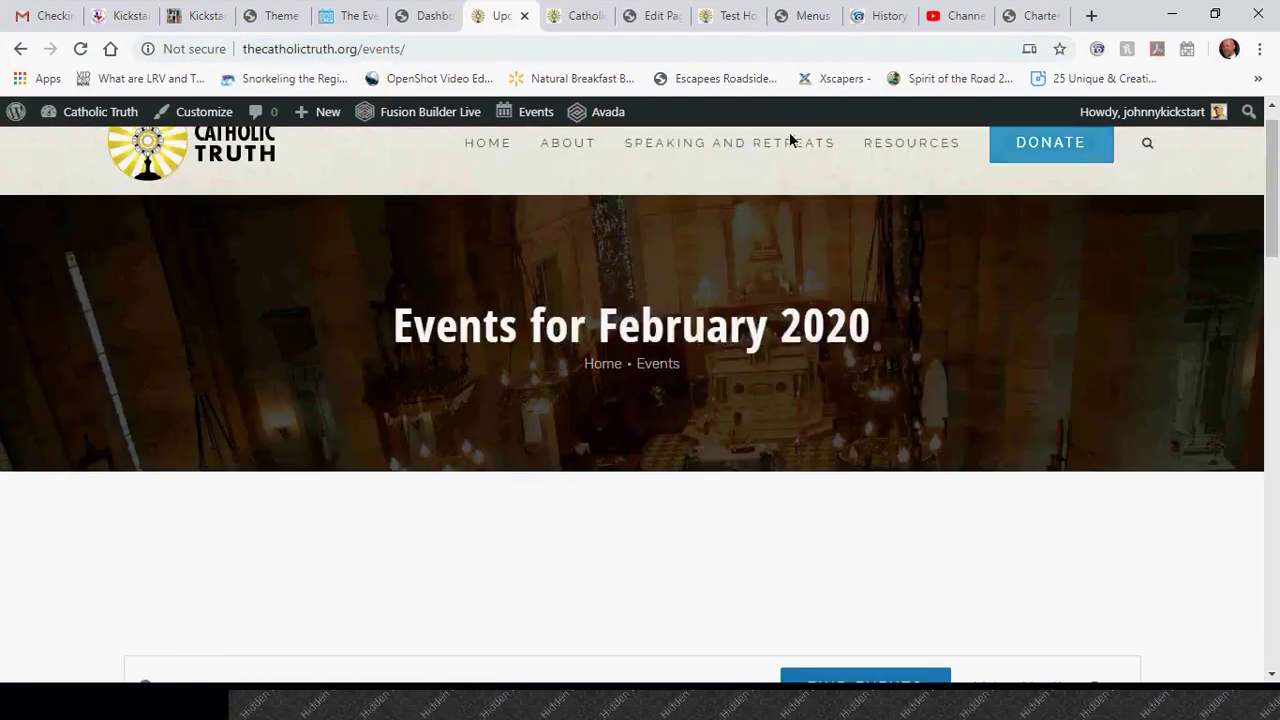
mouse_move(753, 146)
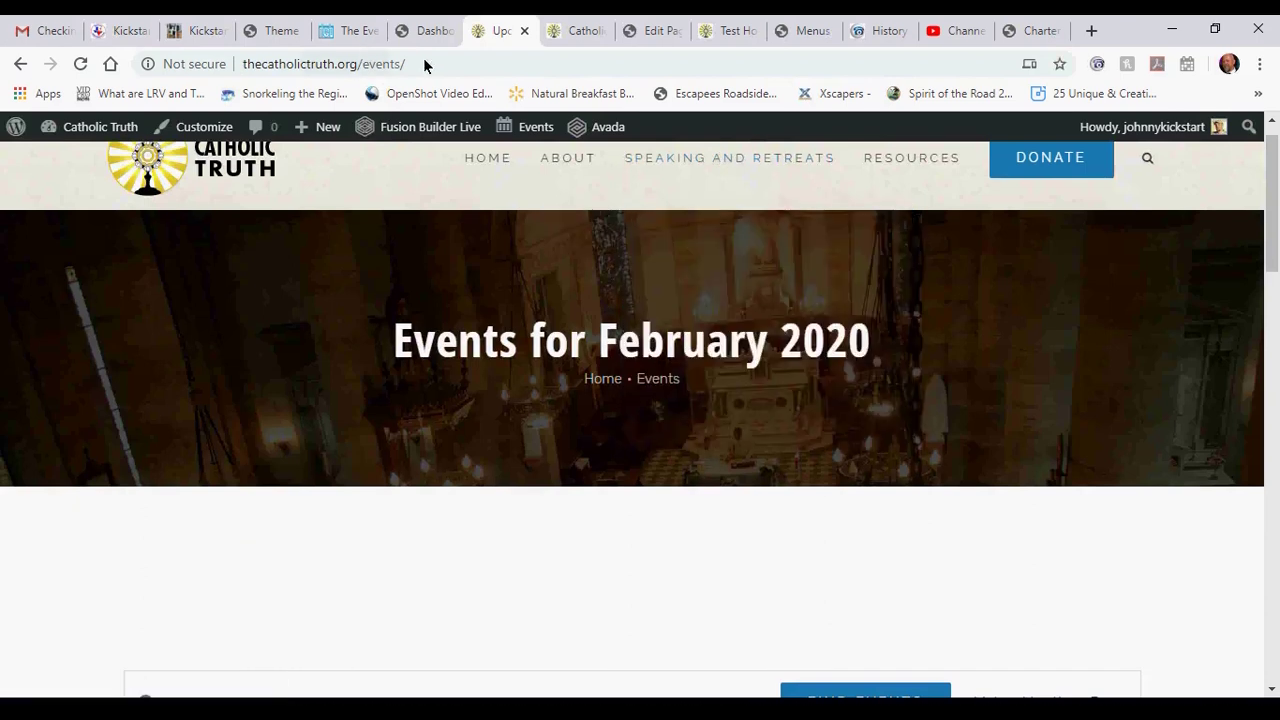
click(424, 49)
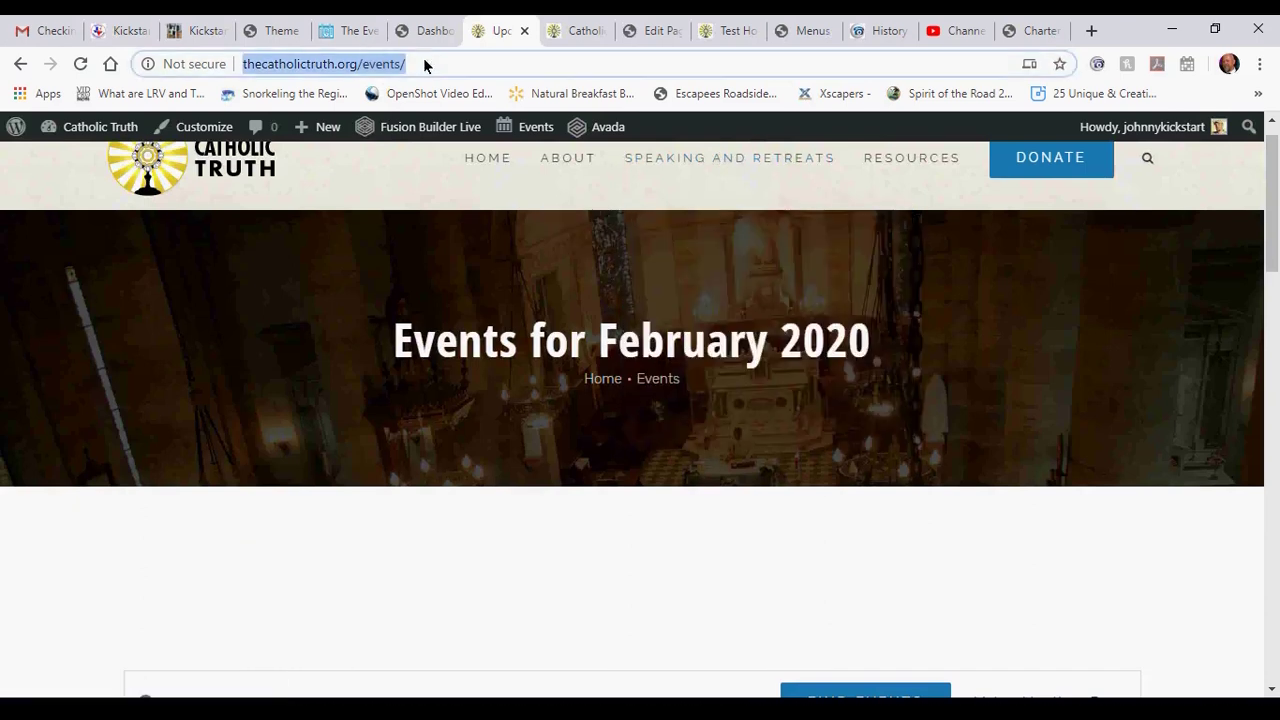
Examine the live Catholic Truth home page from its header and menu down through Speaking and Retreats, Latest Articles and Latest Videos.
click(569, 33)
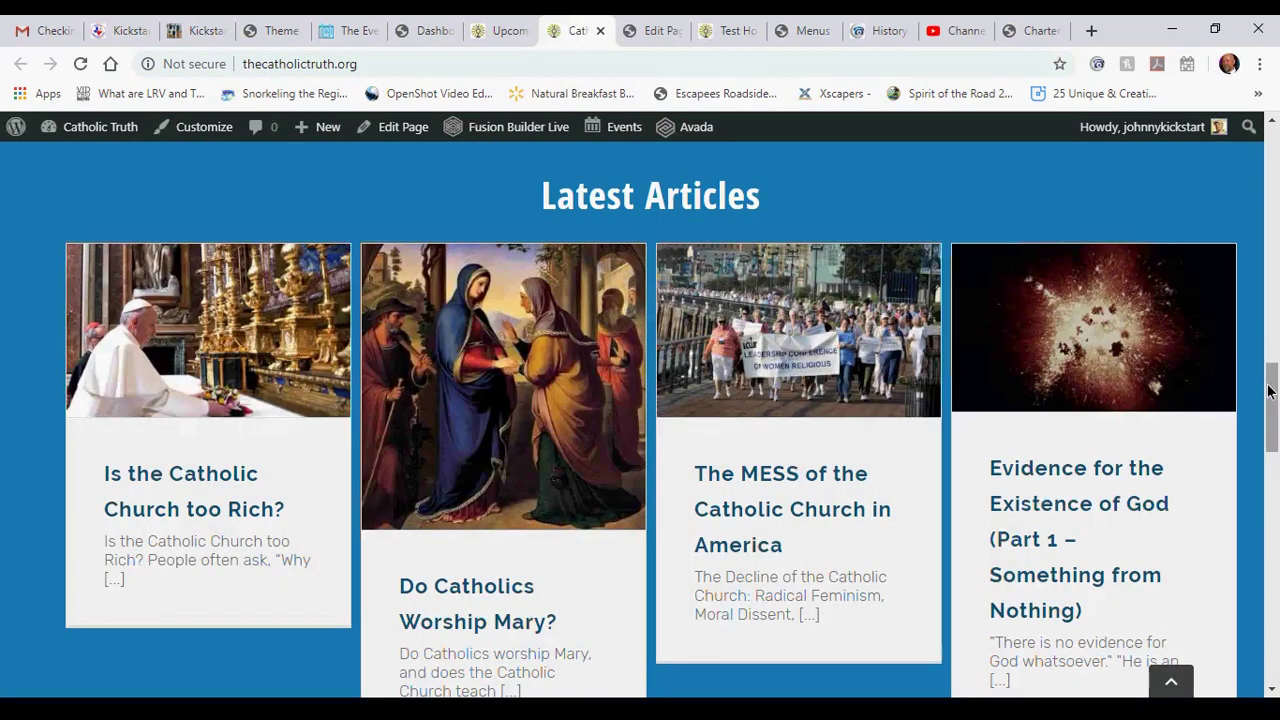
drag(1268, 390, 1268, 240)
scroll(1275, 342, up, 1)
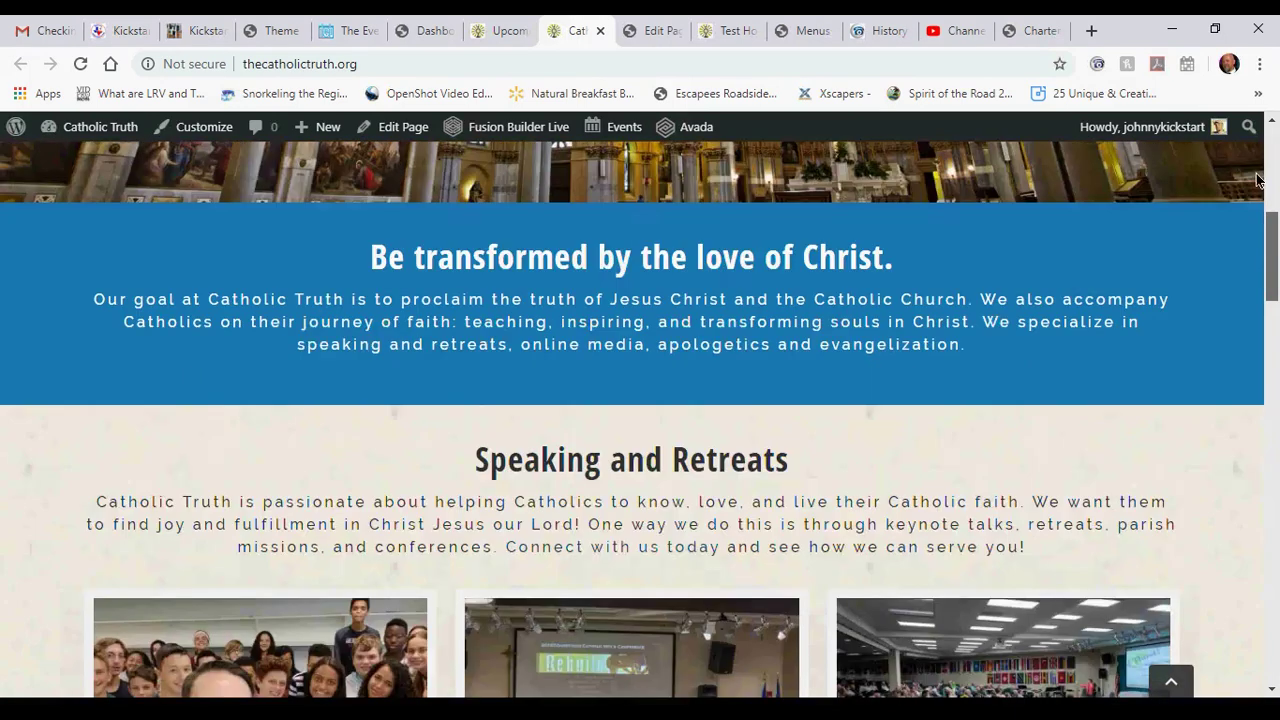
scroll(1258, 178, up, 4)
scroll(1258, 178, up, 2)
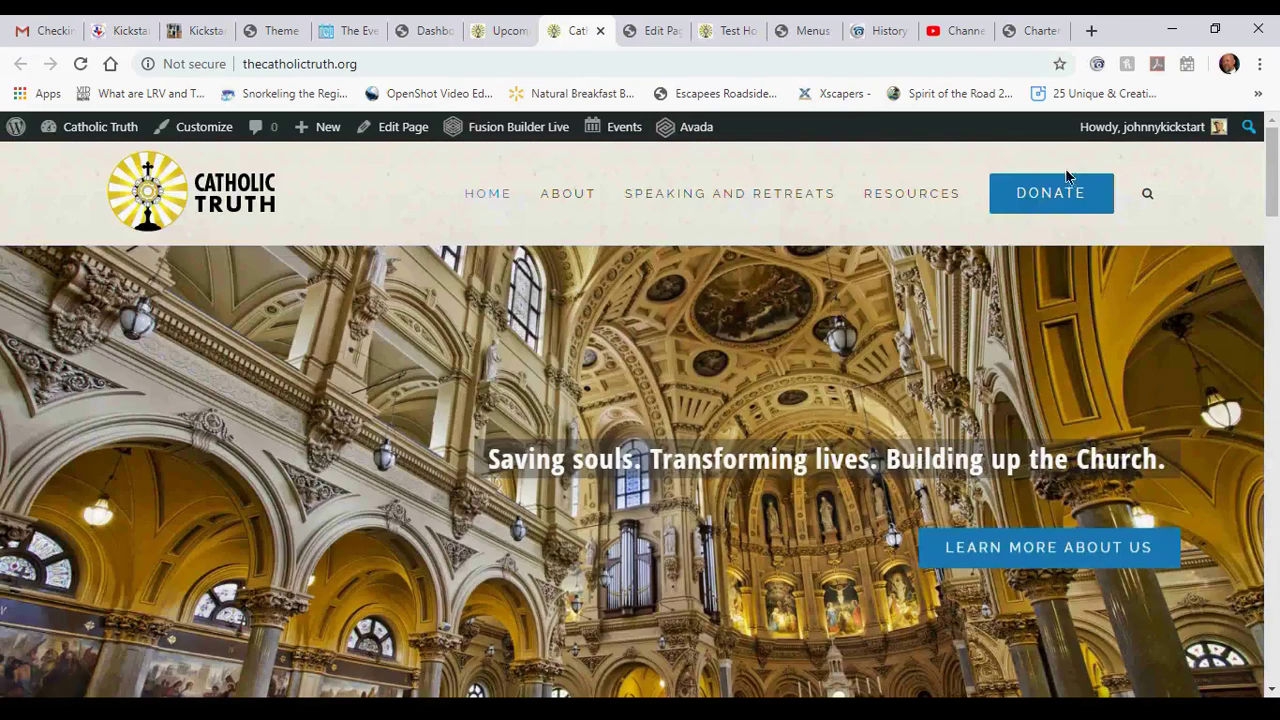
mouse_move(680, 192)
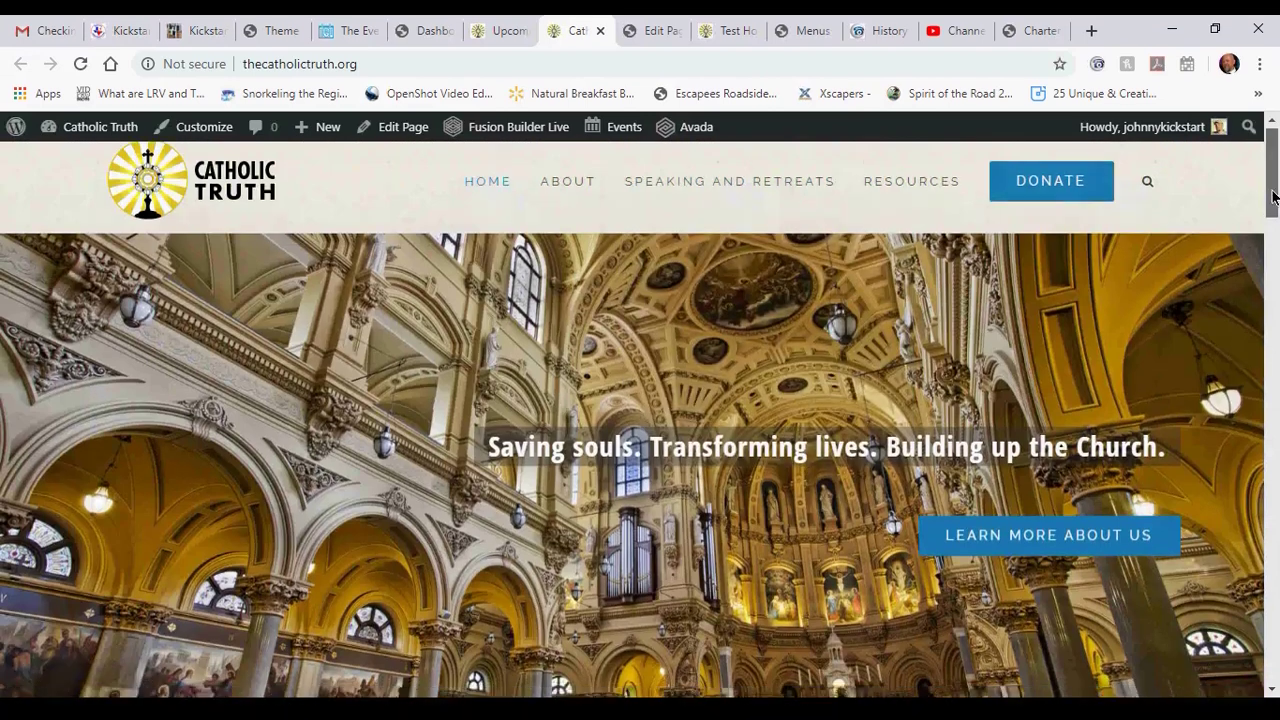
scroll(1272, 188, down, 7)
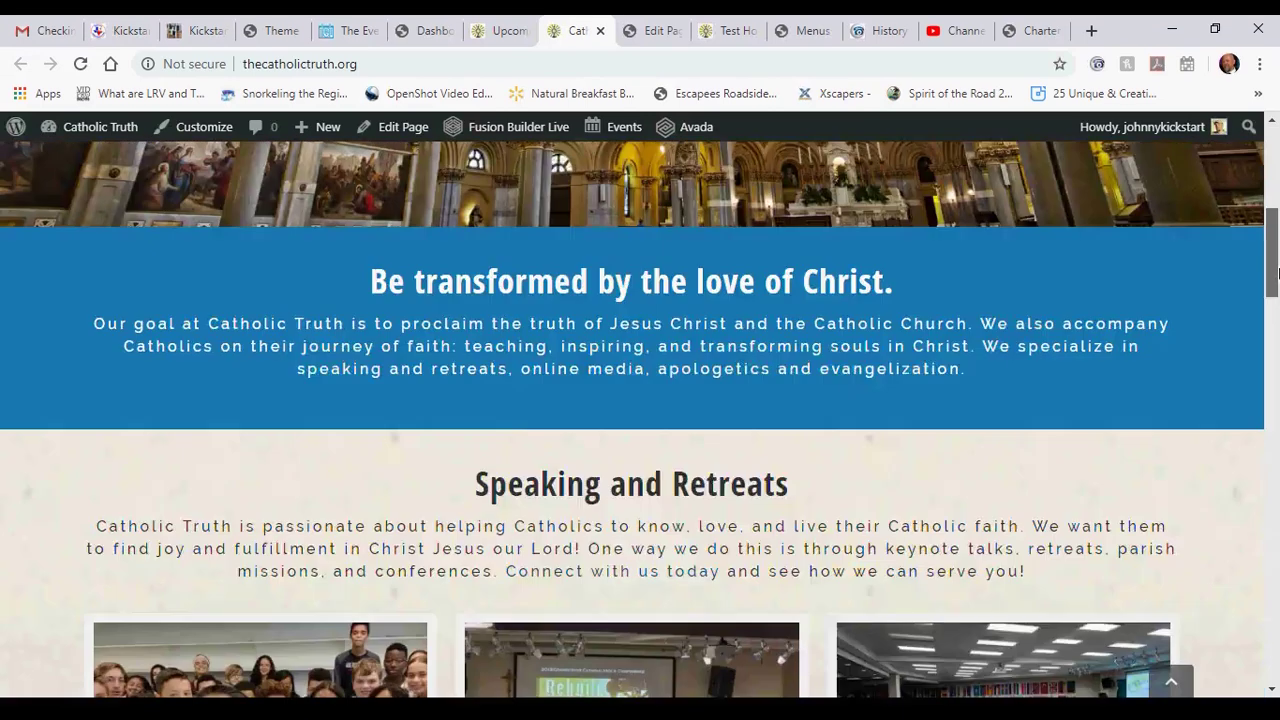
scroll(640, 420, down, 7)
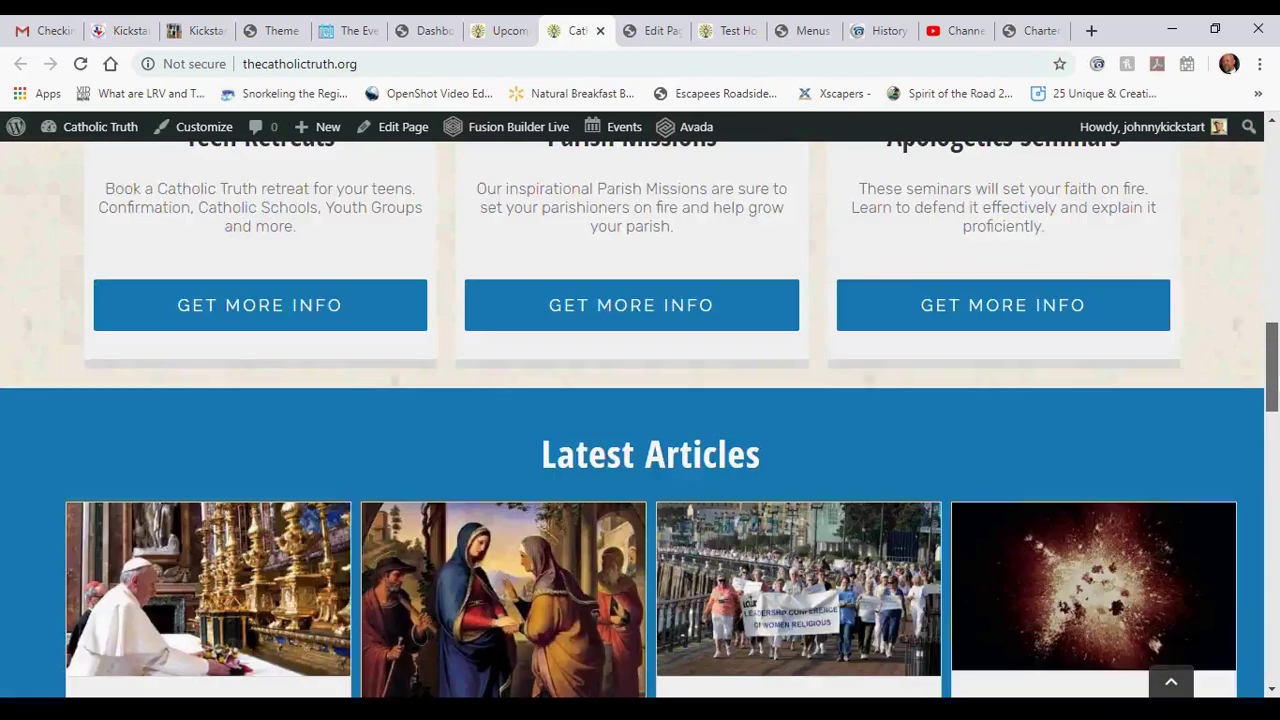
scroll(640, 420, down, 2)
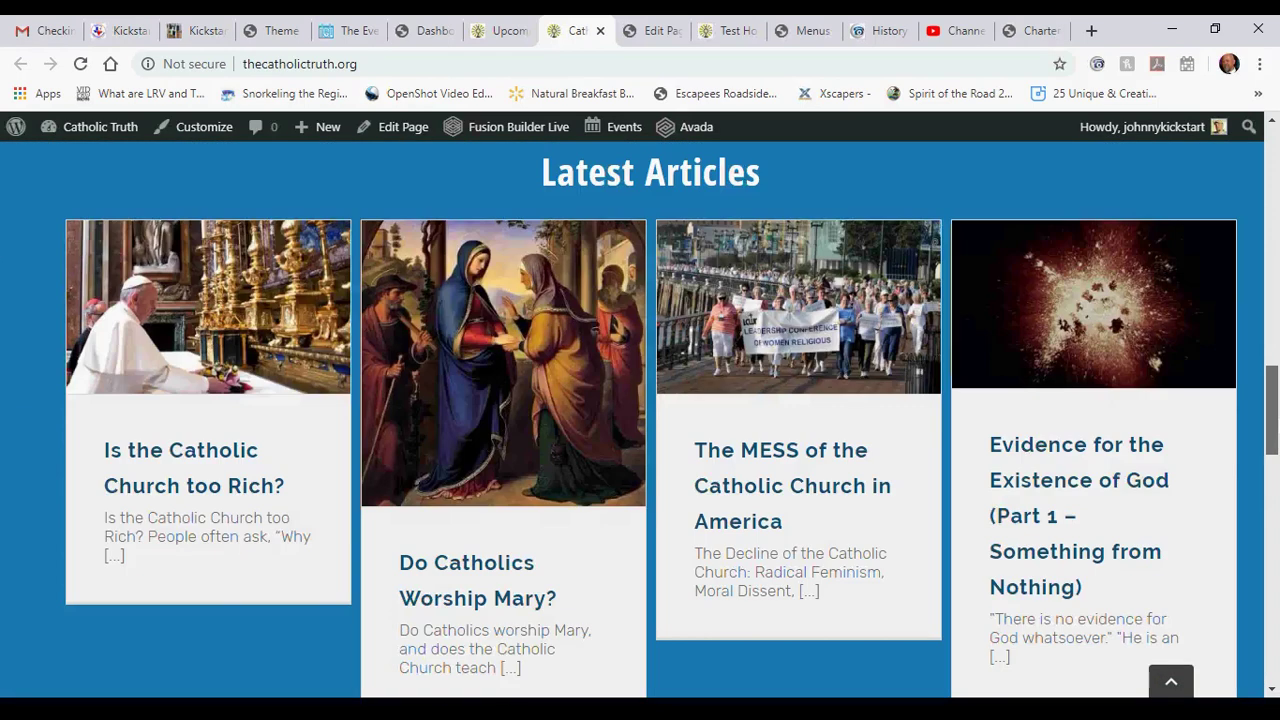
drag(1272, 431, 1272, 507)
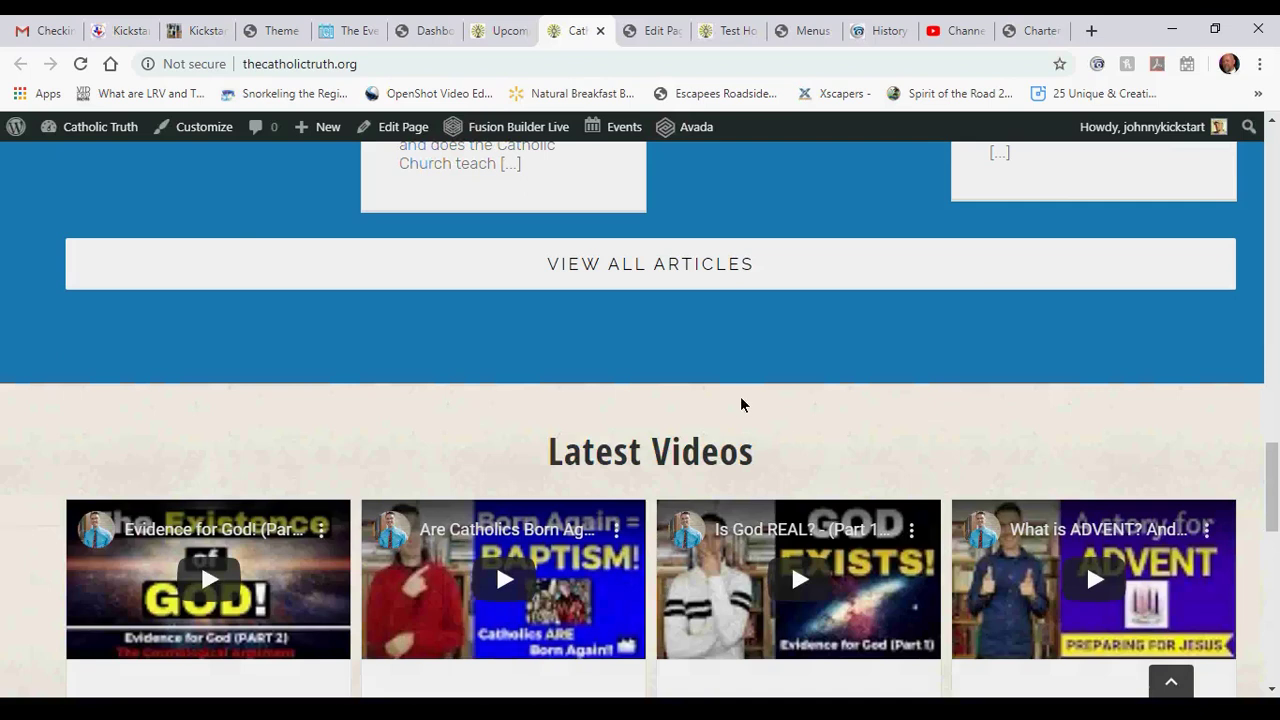
Switch to the Test Home Page editor and examine its Fusion Builder layout down to the Events container.
click(637, 33)
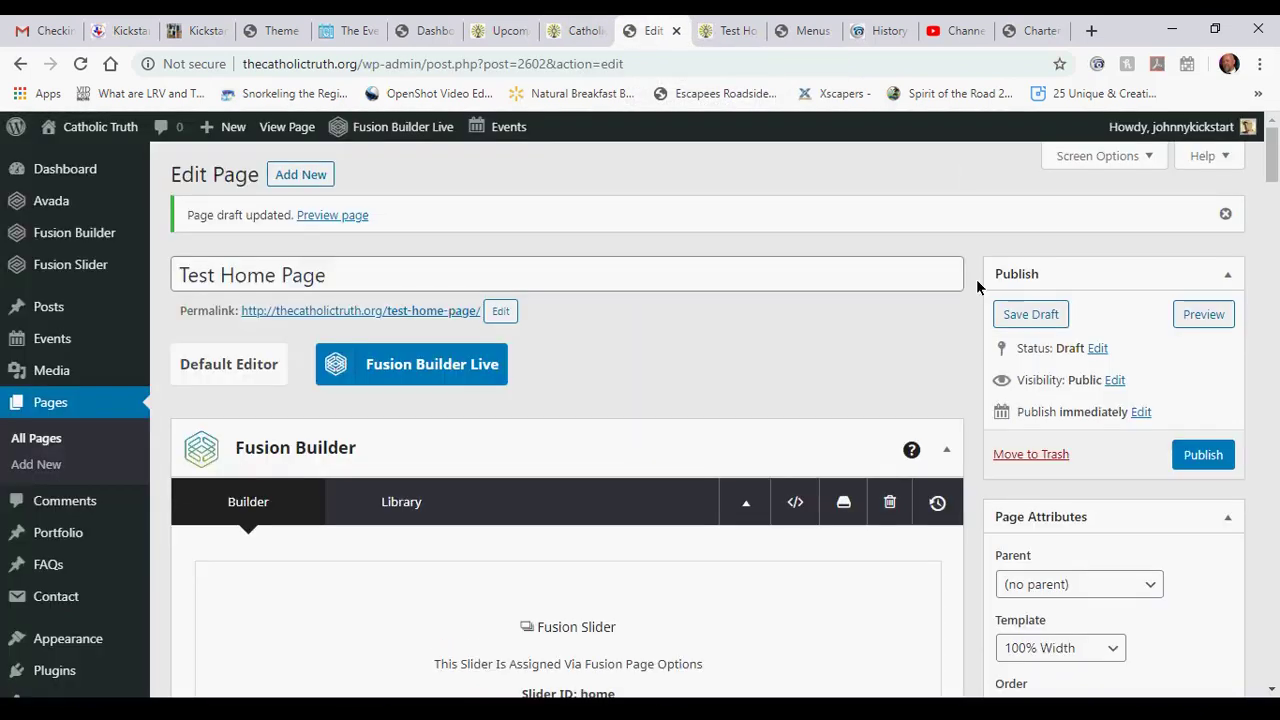
scroll(1277, 196, down, 3)
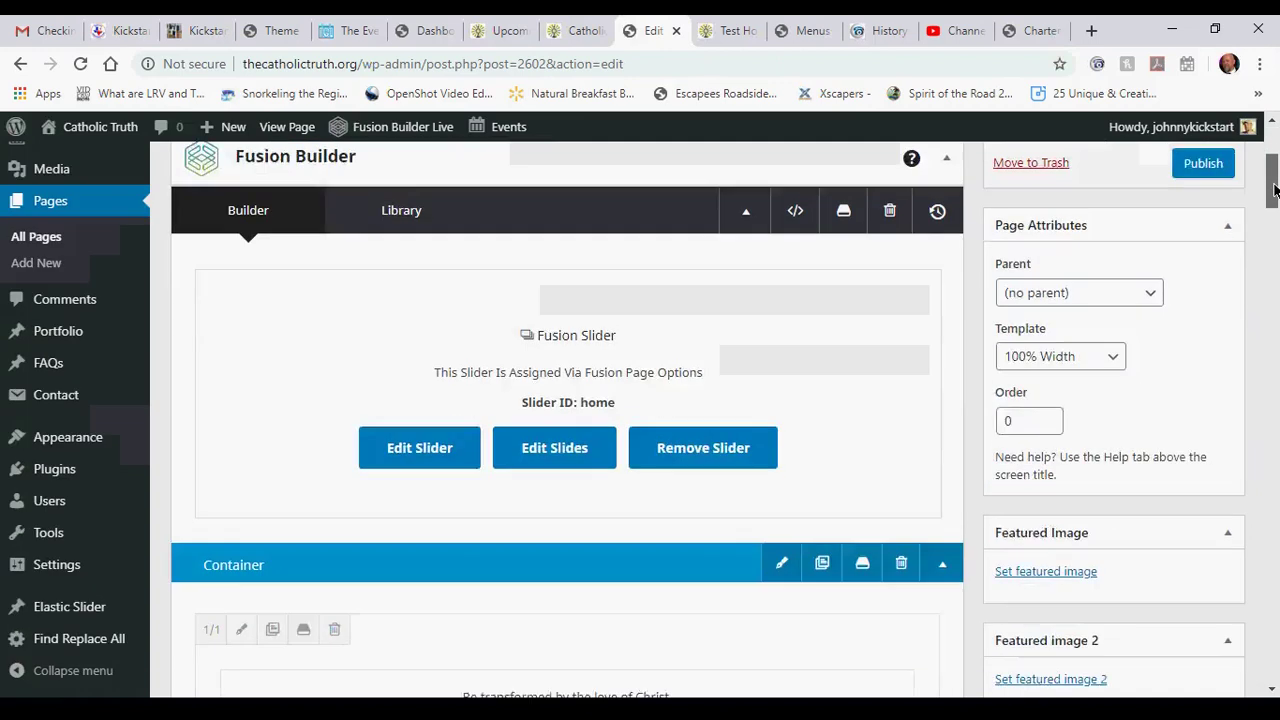
scroll(1277, 244, down, 2)
scroll(1277, 244, down, 2)
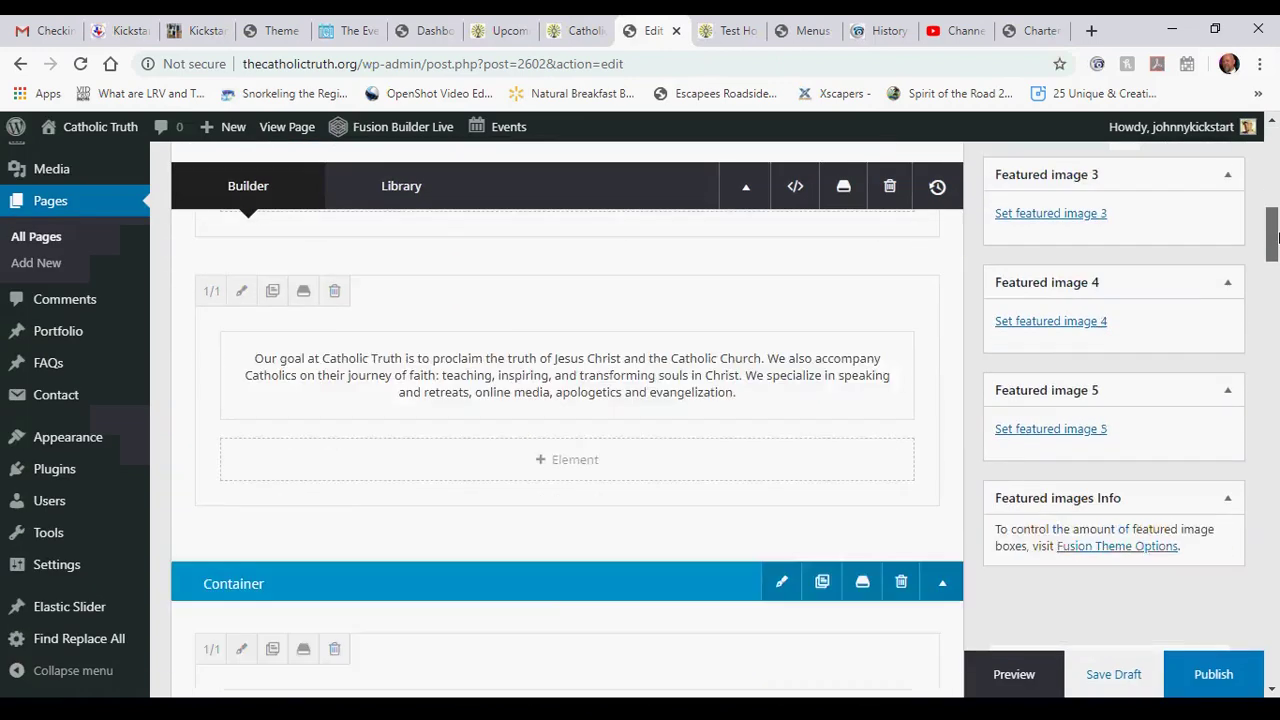
scroll(1277, 244, down, 1)
drag(1277, 240, 1277, 270)
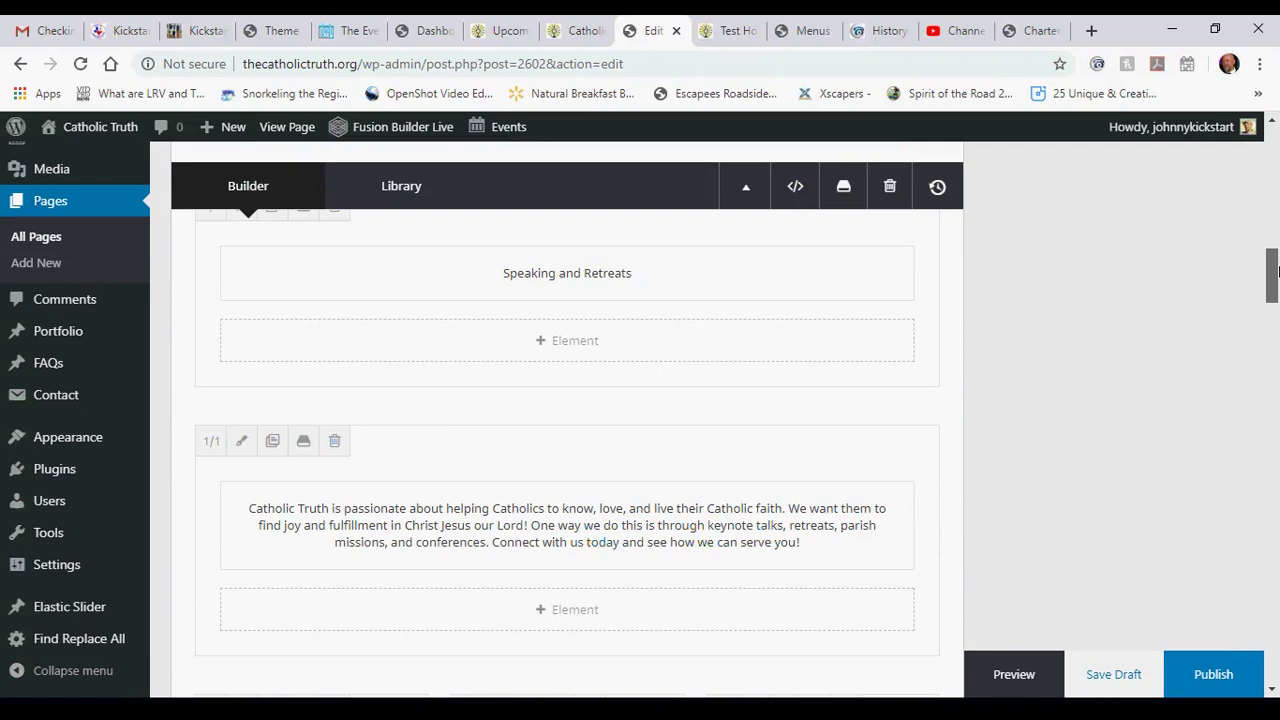
drag(1277, 270, 1274, 462)
scroll(898, 256, up, 2)
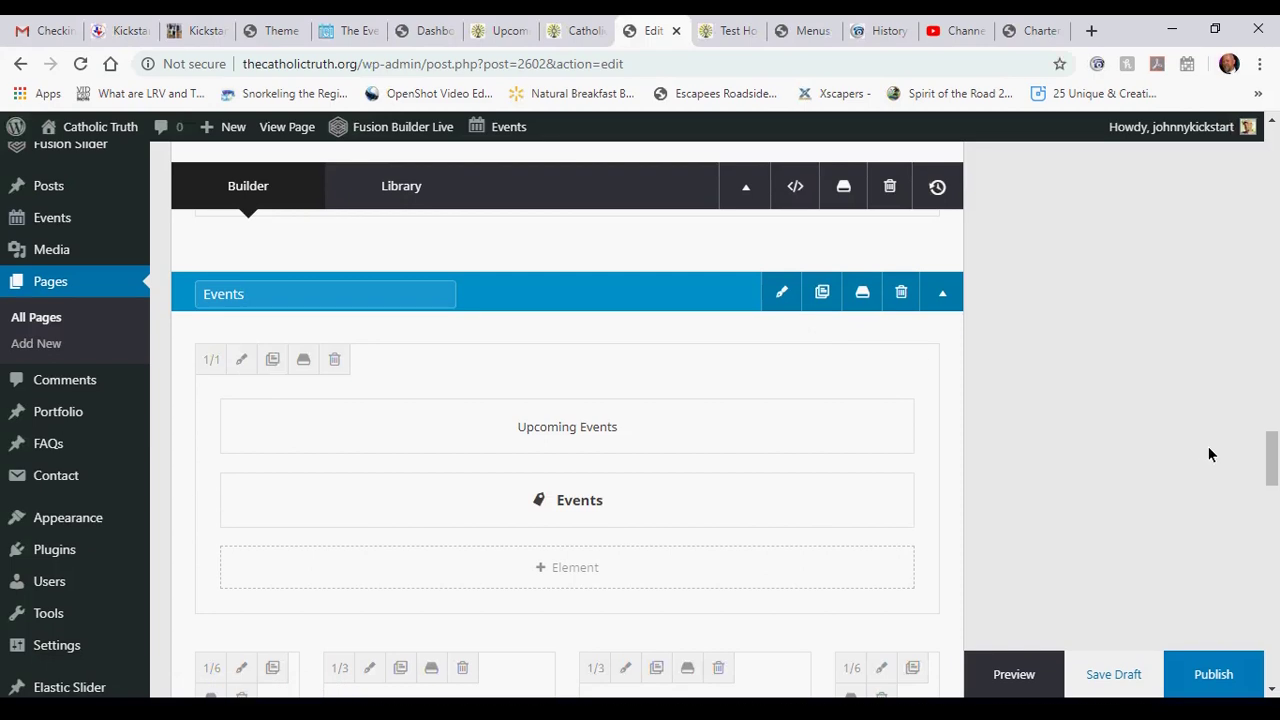
scroll(938, 425, down, 2)
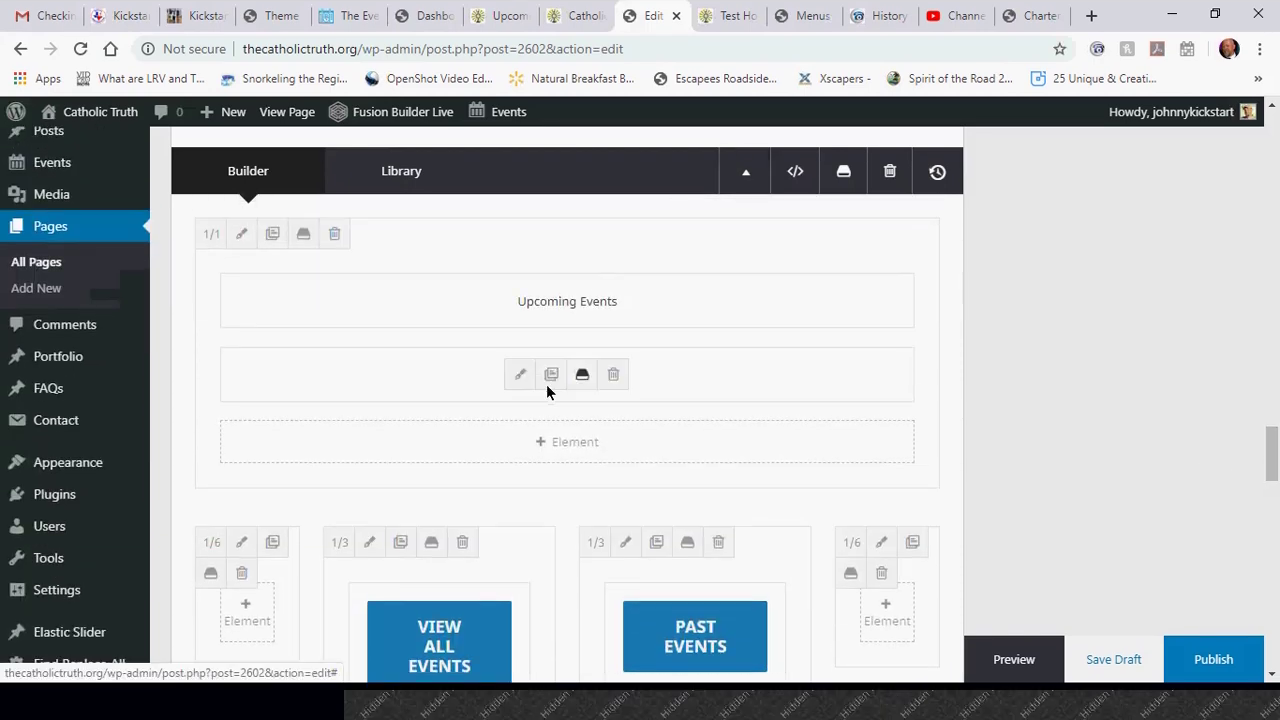
Browse the builder elements that can be added below the Events element, locate Events among them, and close the list without adding anything.
click(546, 449)
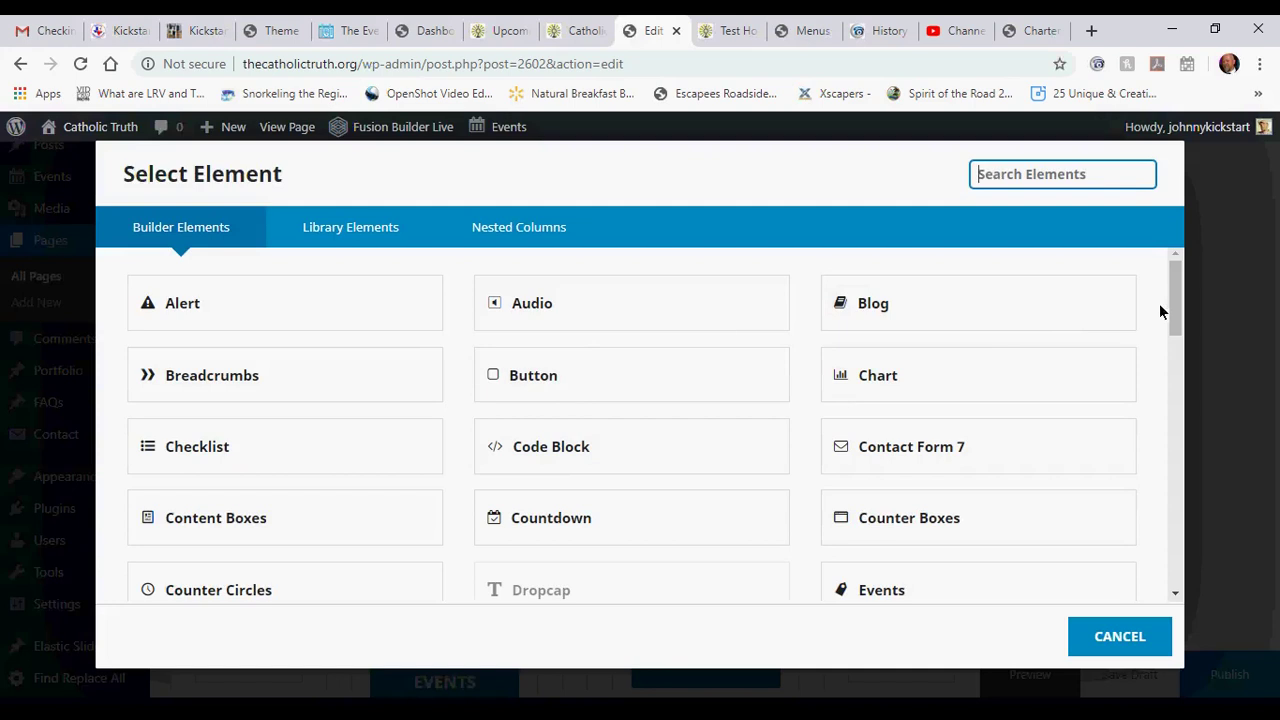
scroll(1172, 302, down, 2)
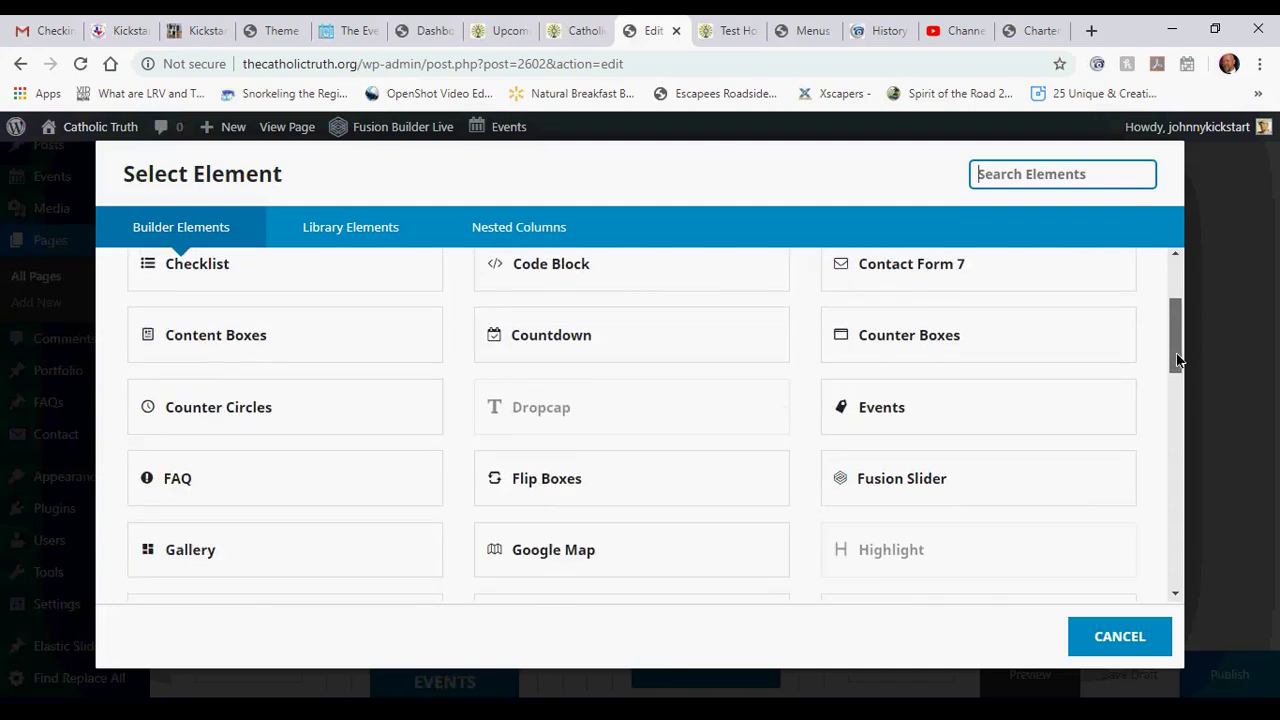
scroll(891, 402, down, 1)
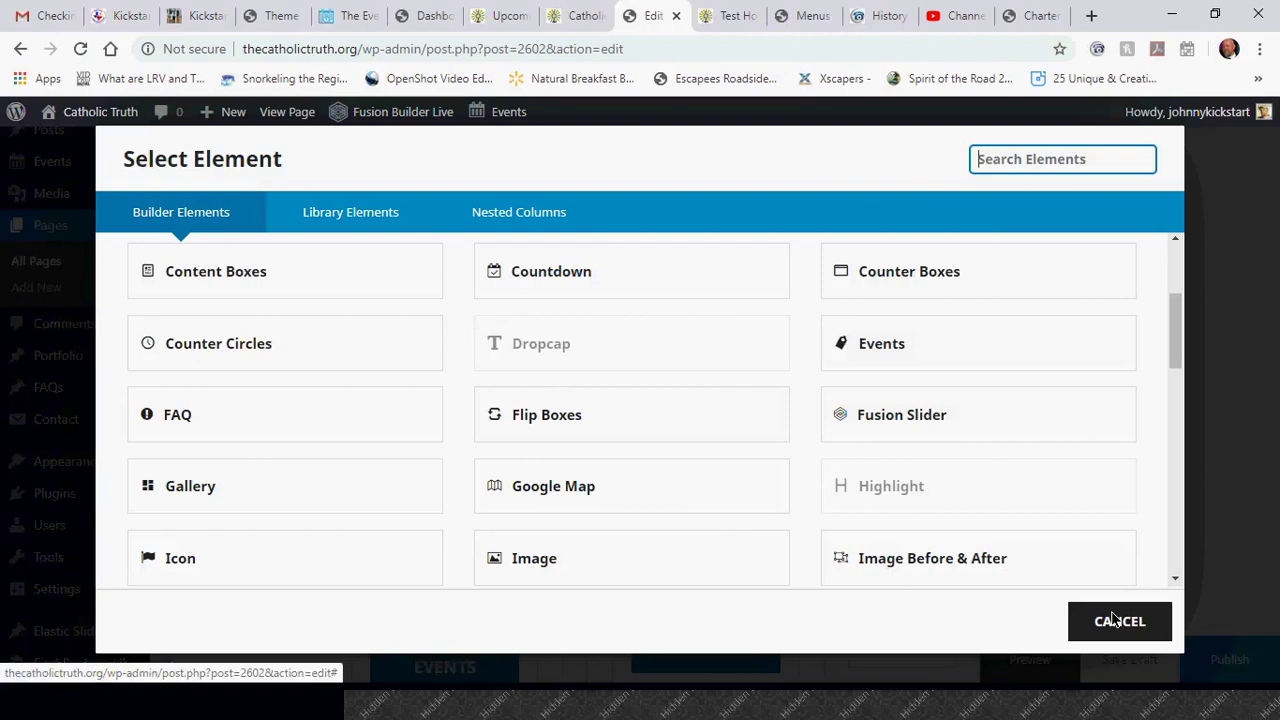
click(1097, 630)
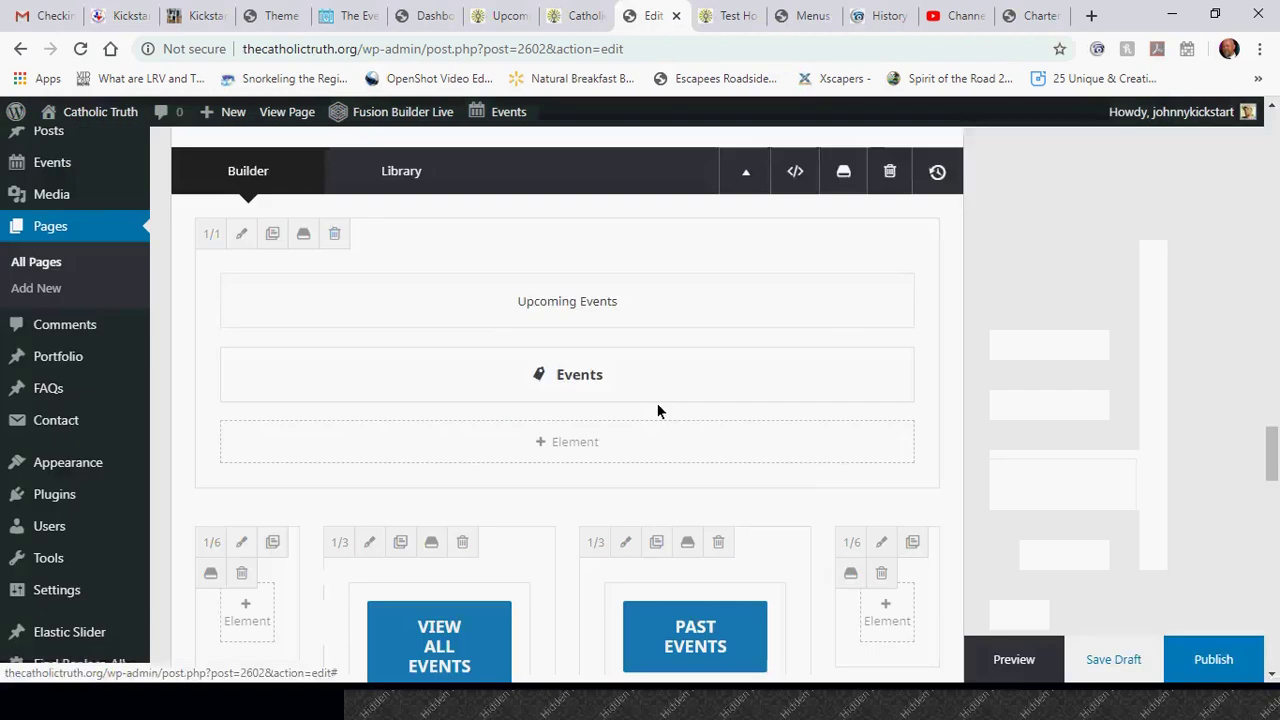
Open the Events element's settings and review its categories, past events, order, number of events, maximum columns and column spacing options.
mouse_move(518, 372)
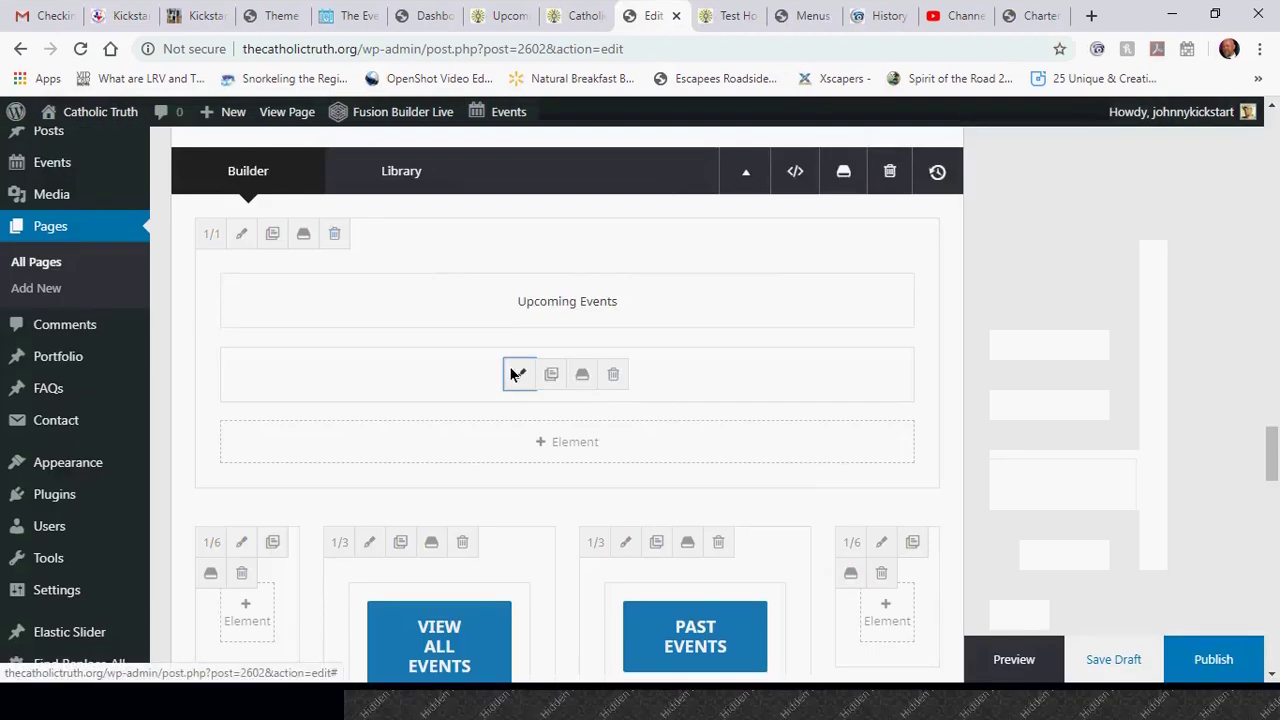
click(515, 372)
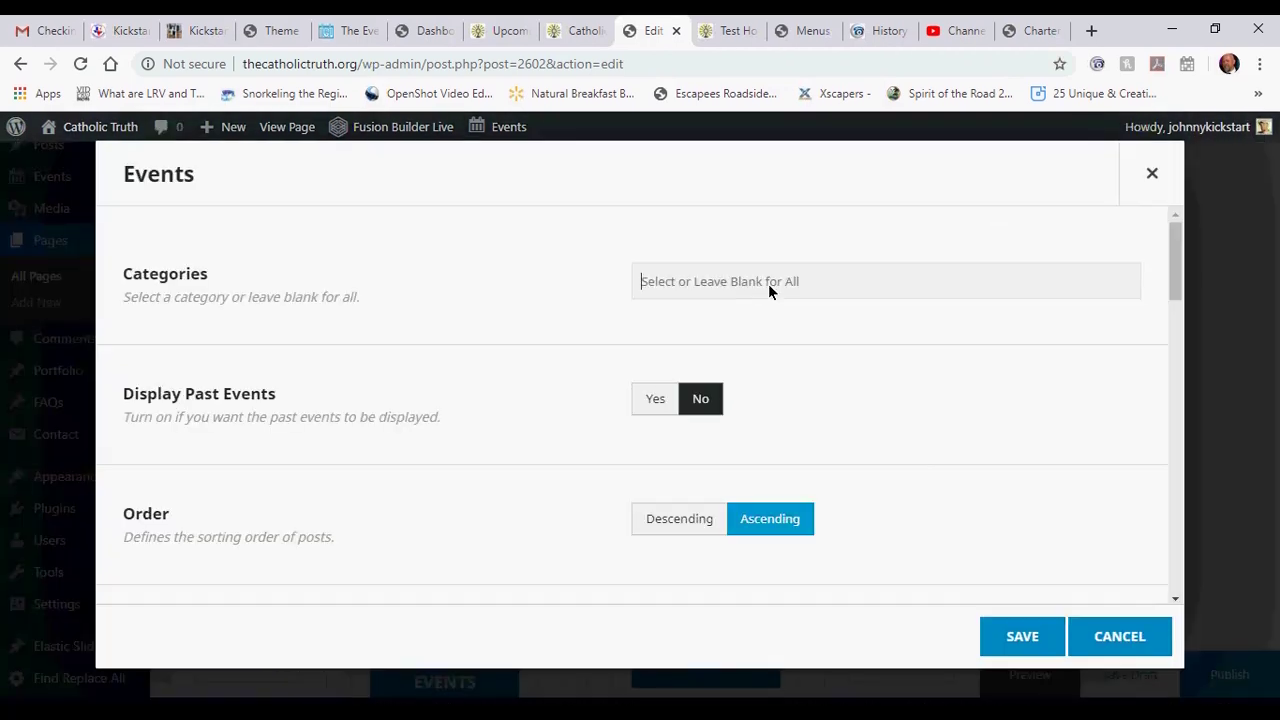
click(819, 265)
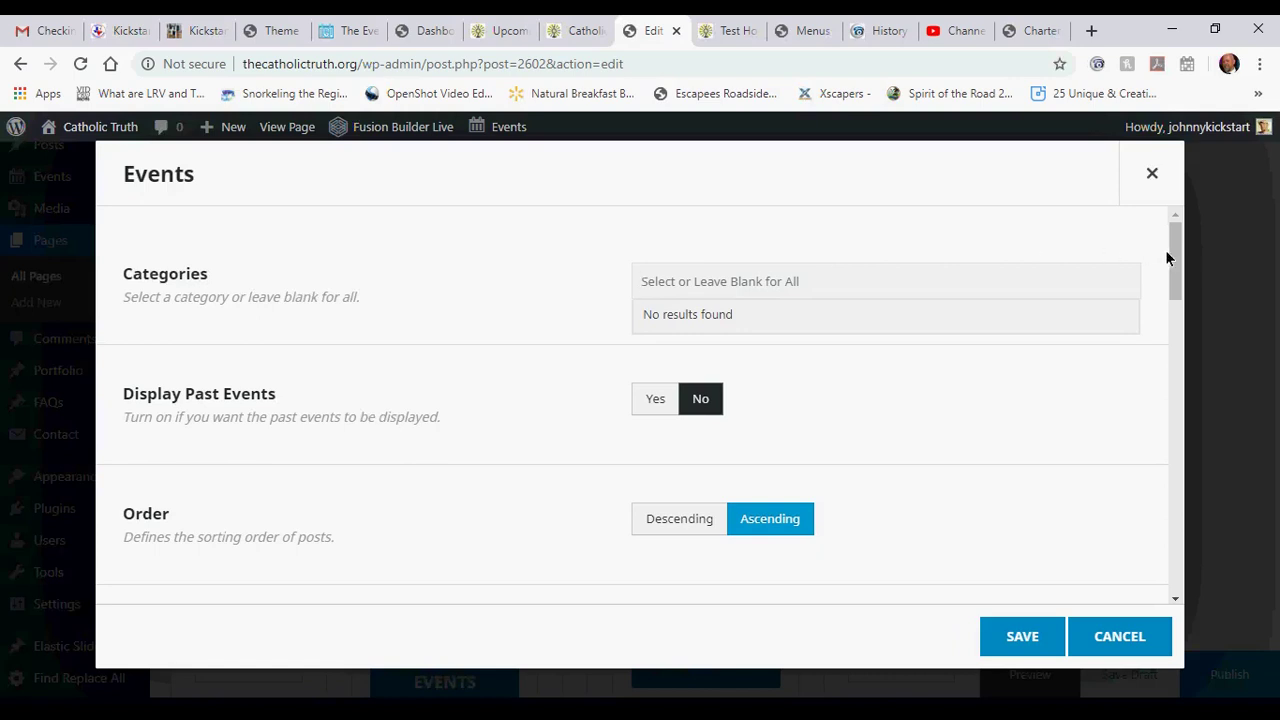
drag(1180, 266, 1178, 291)
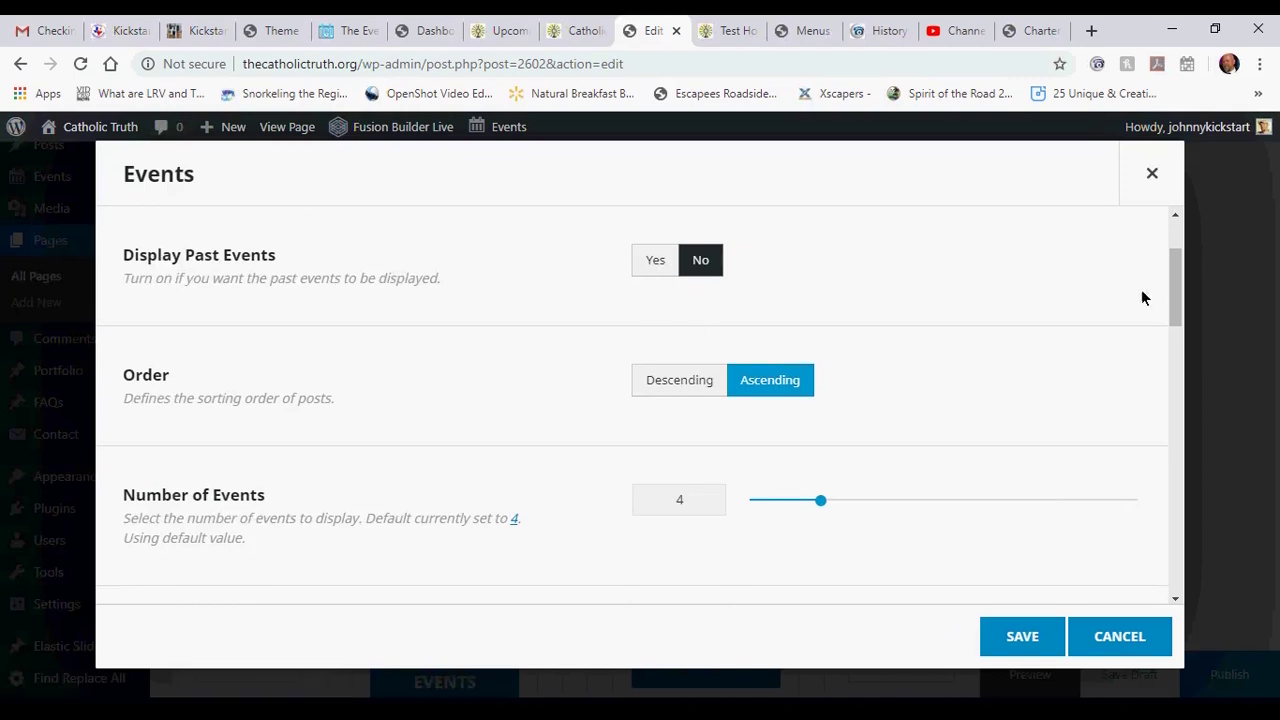
drag(1176, 287, 1147, 353)
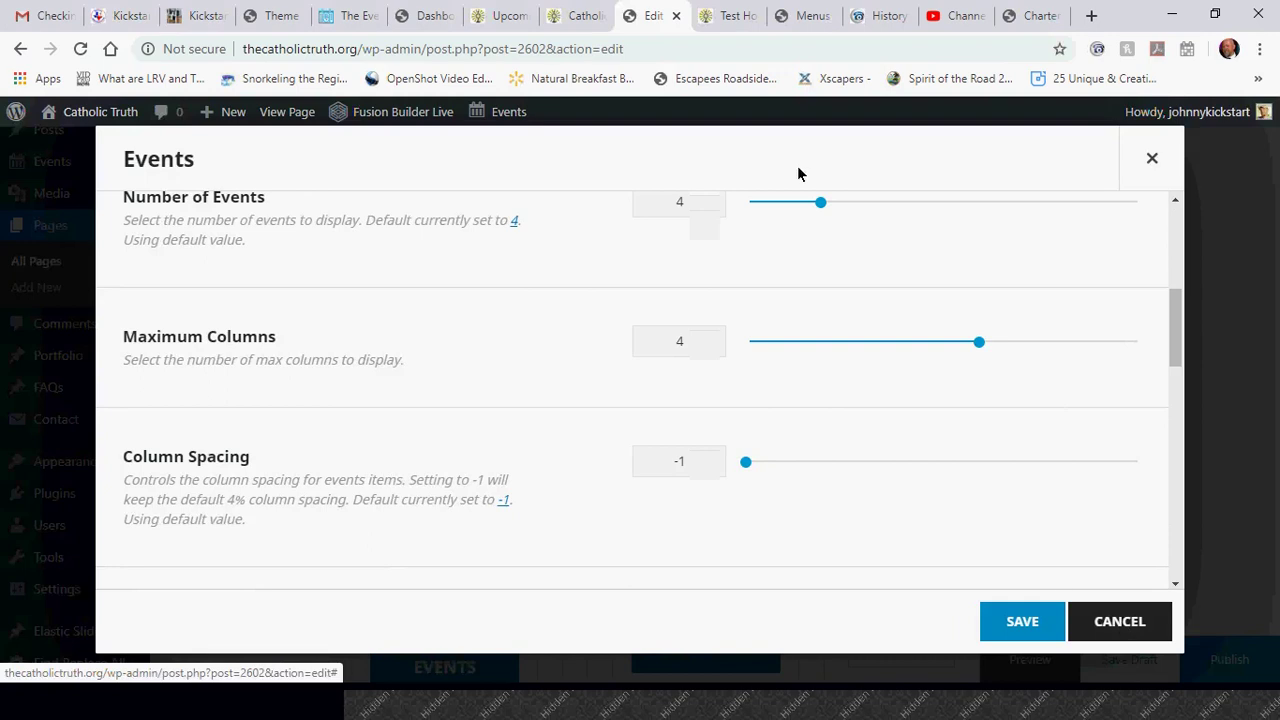
Switch to the Test Home Page preview and examine the Upcoming Events section and its placement below the Latest Articles.
click(726, 17)
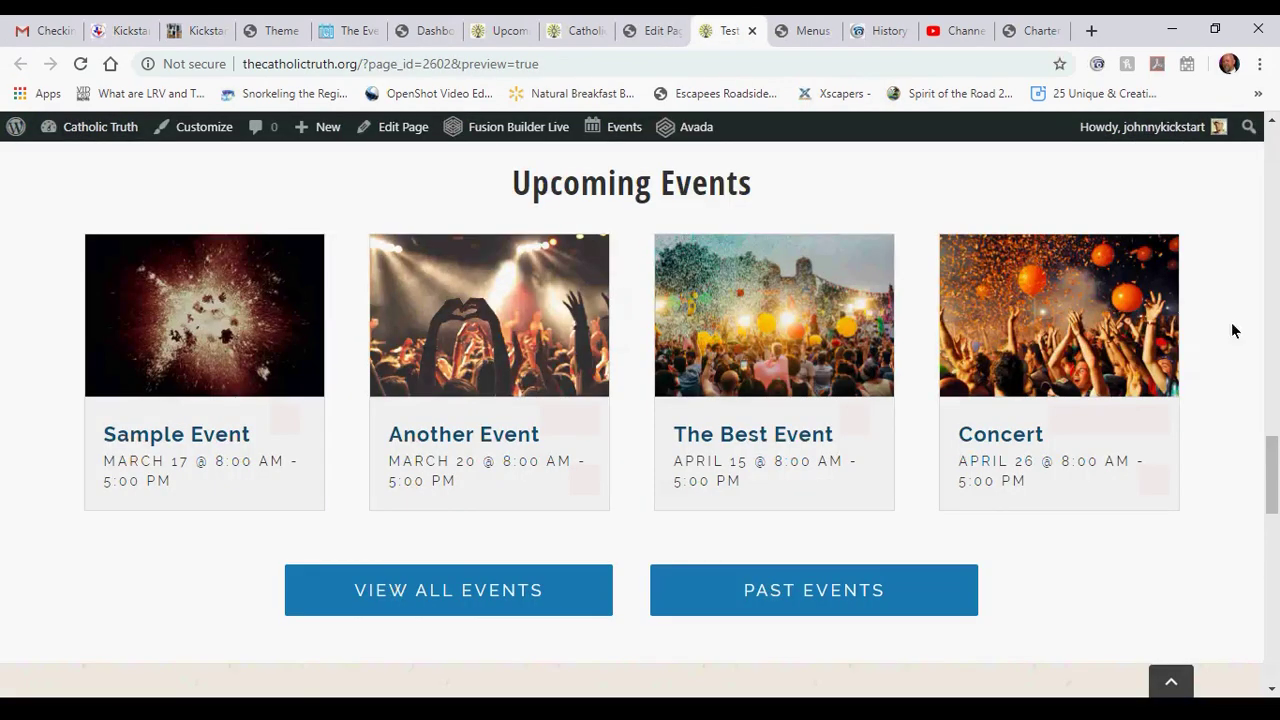
drag(1272, 450, 1277, 414)
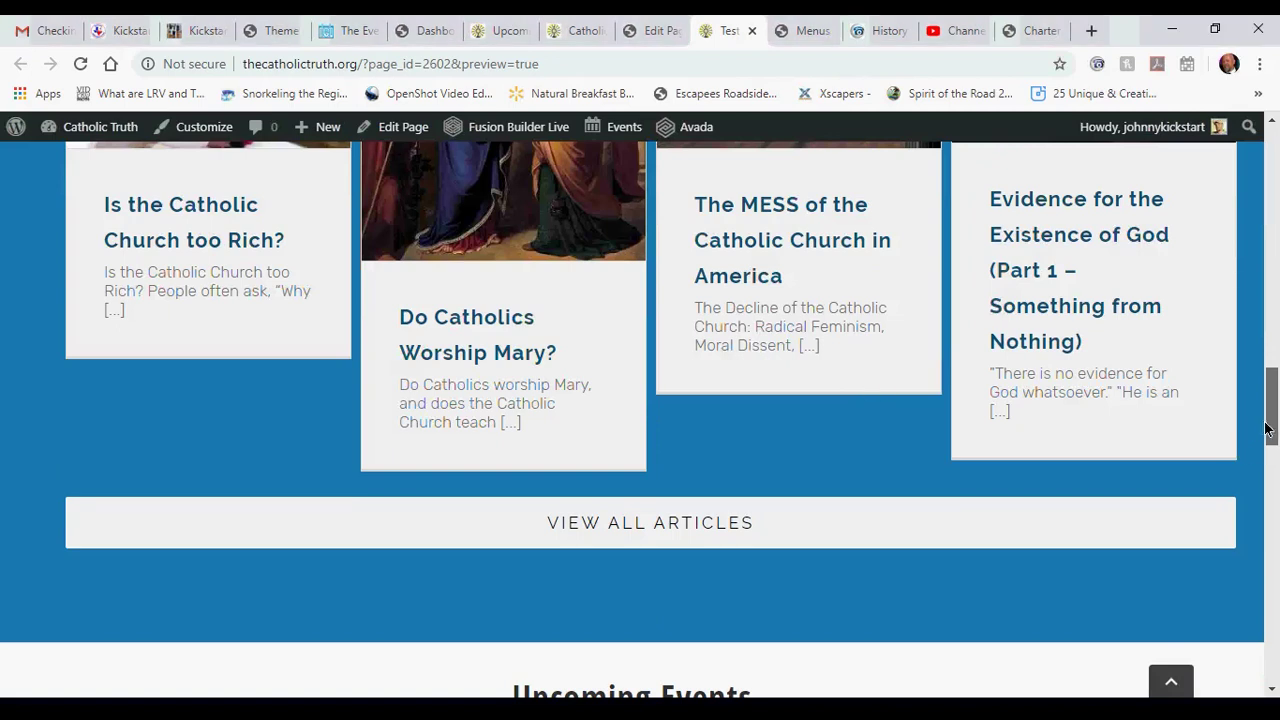
drag(1268, 428, 1274, 466)
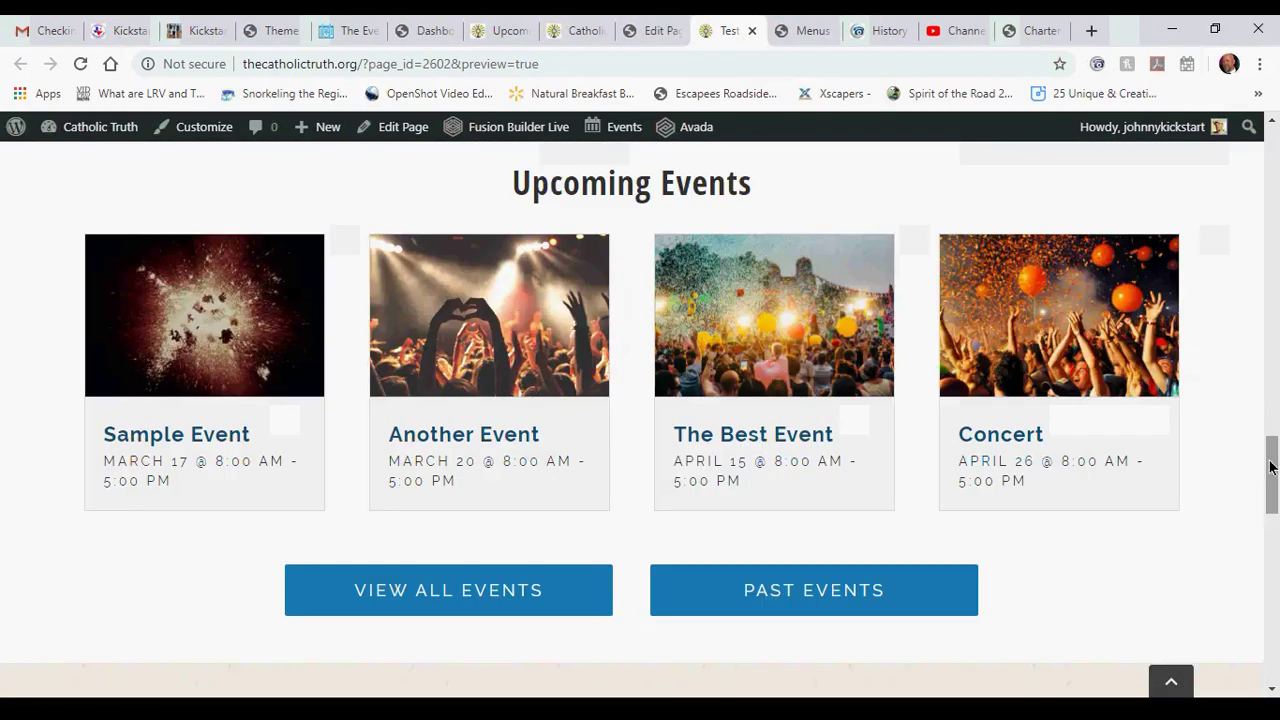